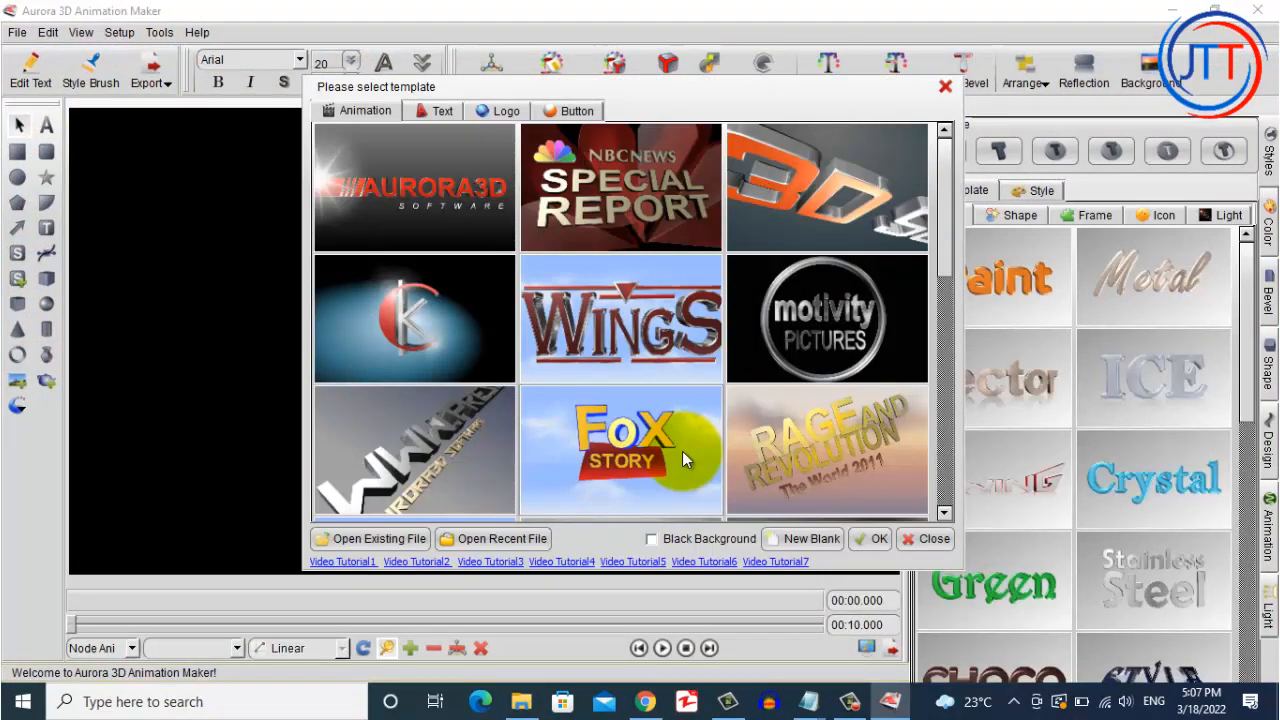
- Create a project from the JAR CREATIVE logo template, play its animation and return to the start of the timeline
click(486, 110)
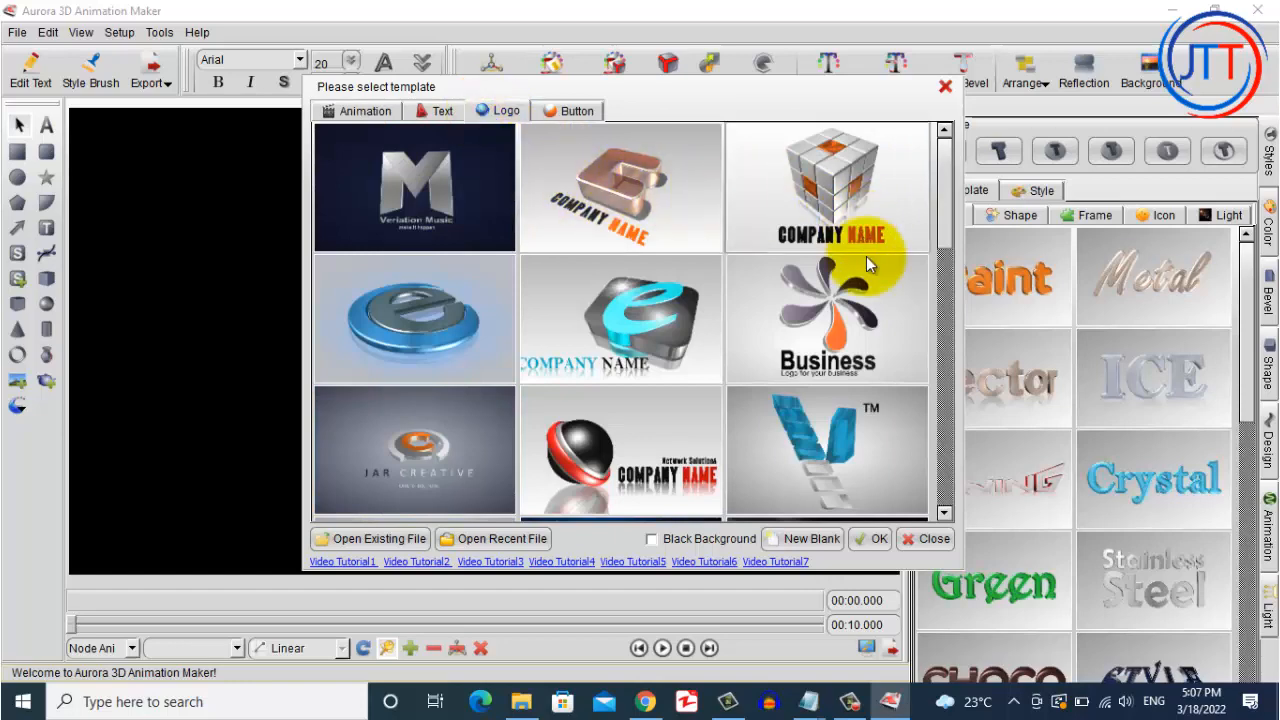
scroll(864, 318, down, 3)
scroll(864, 318, down, 3)
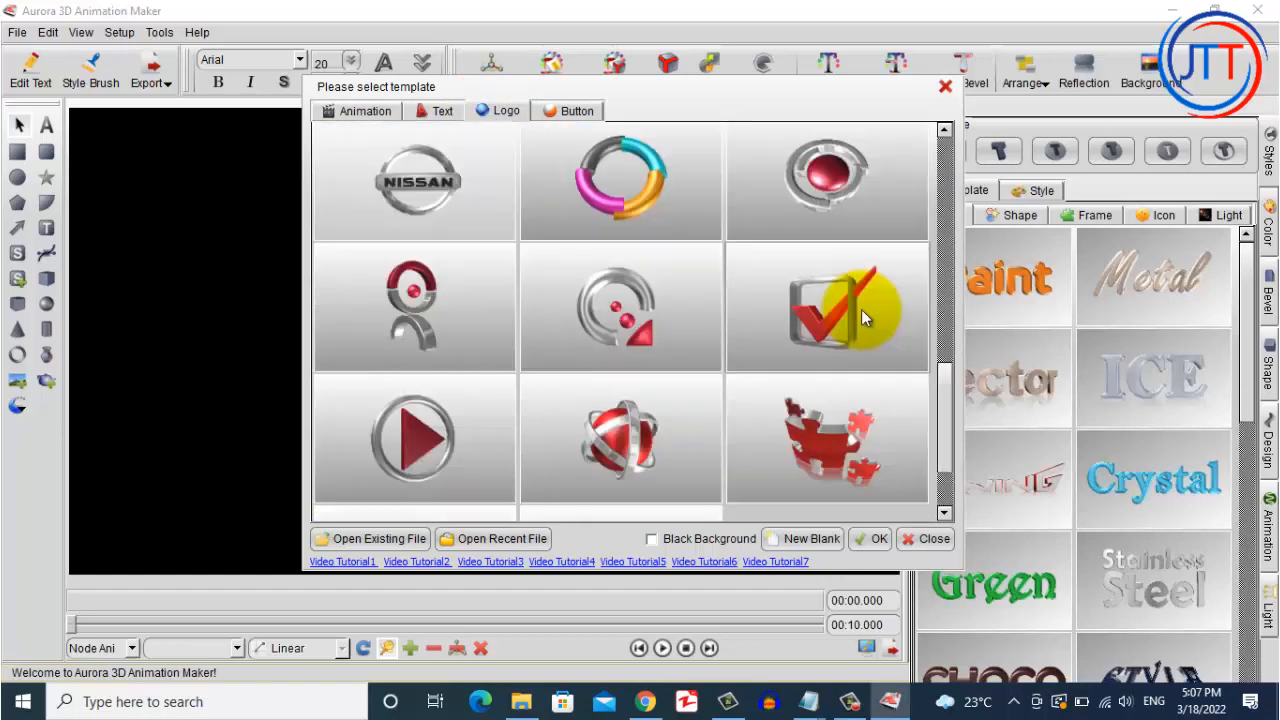
scroll(864, 318, up, 3)
scroll(861, 312, up, 3)
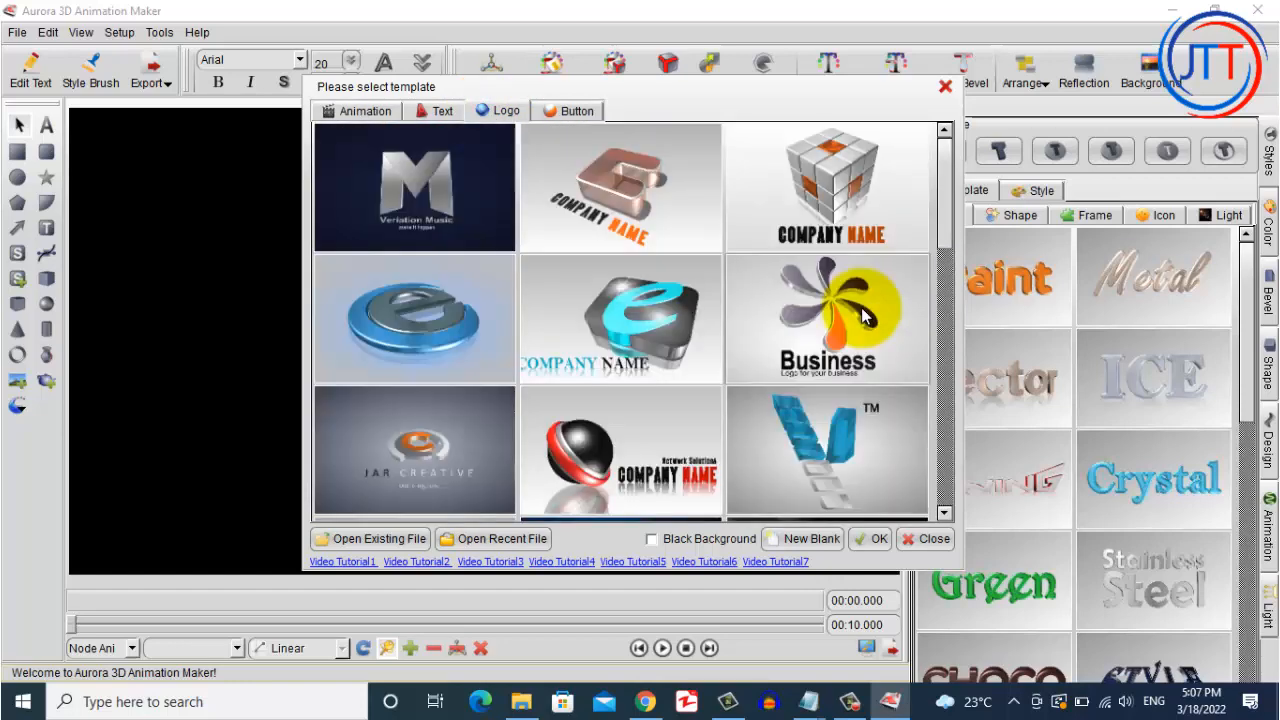
click(425, 418)
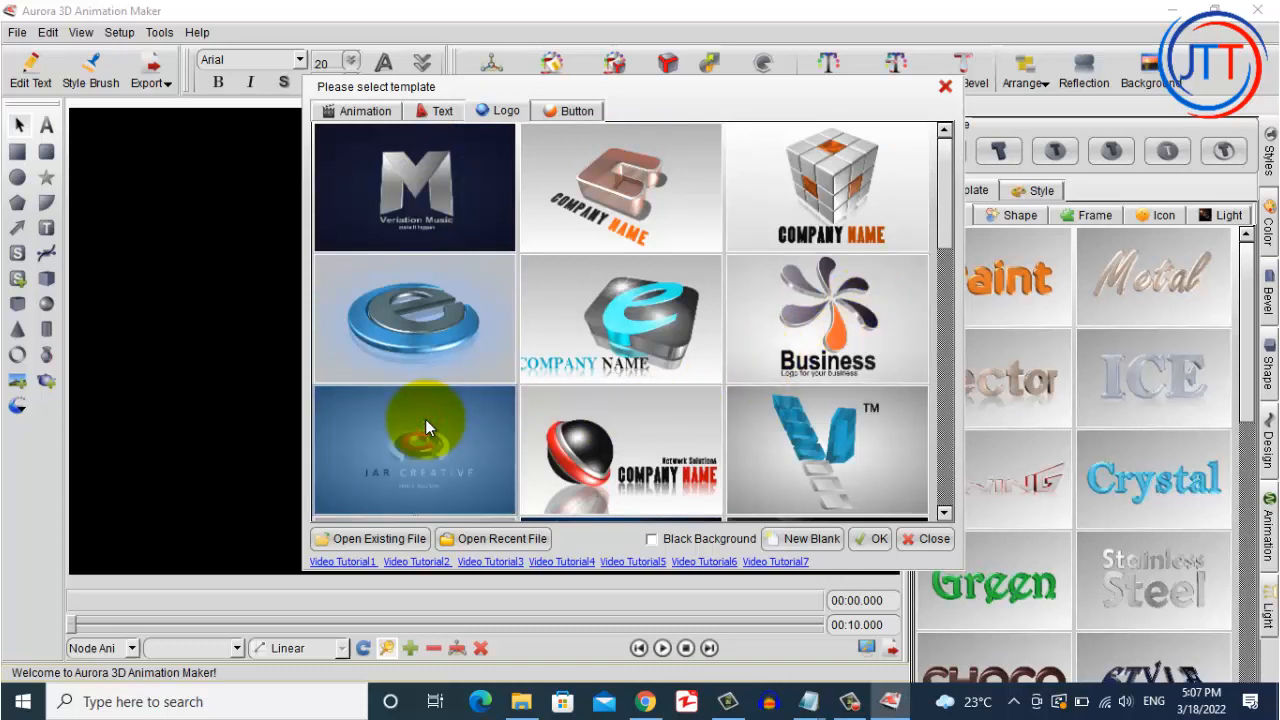
click(868, 539)
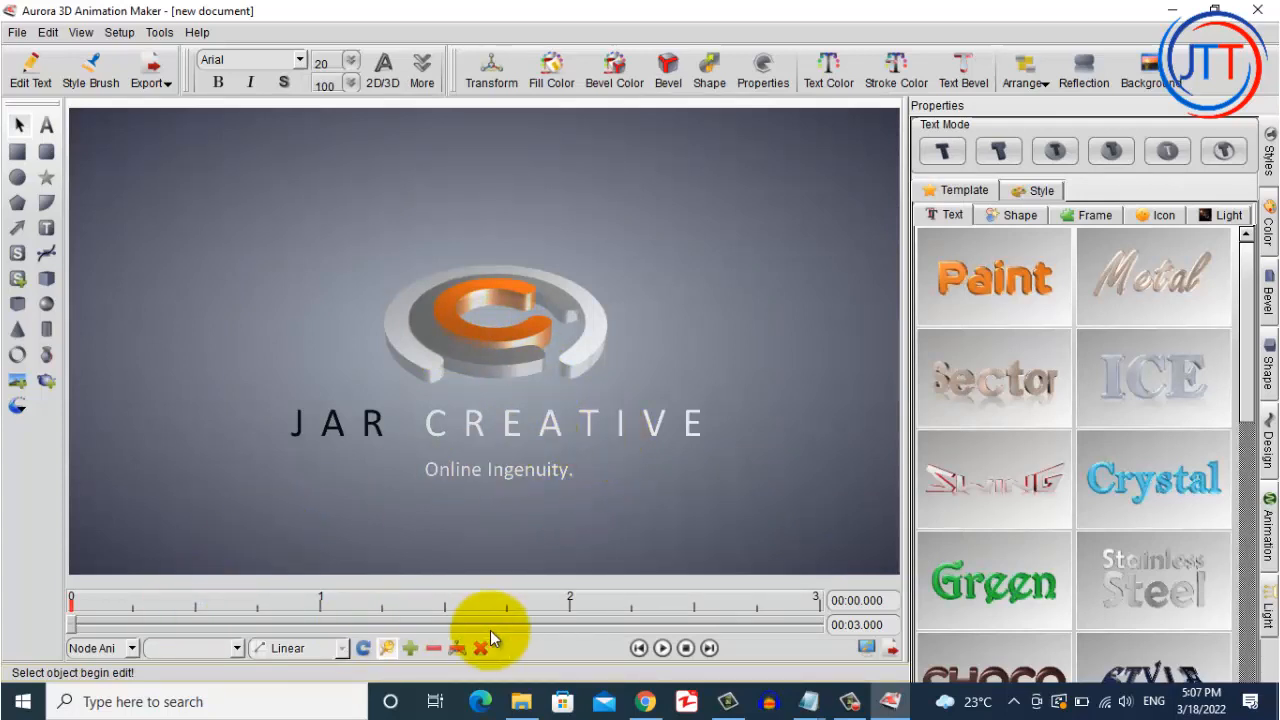
click(662, 648)
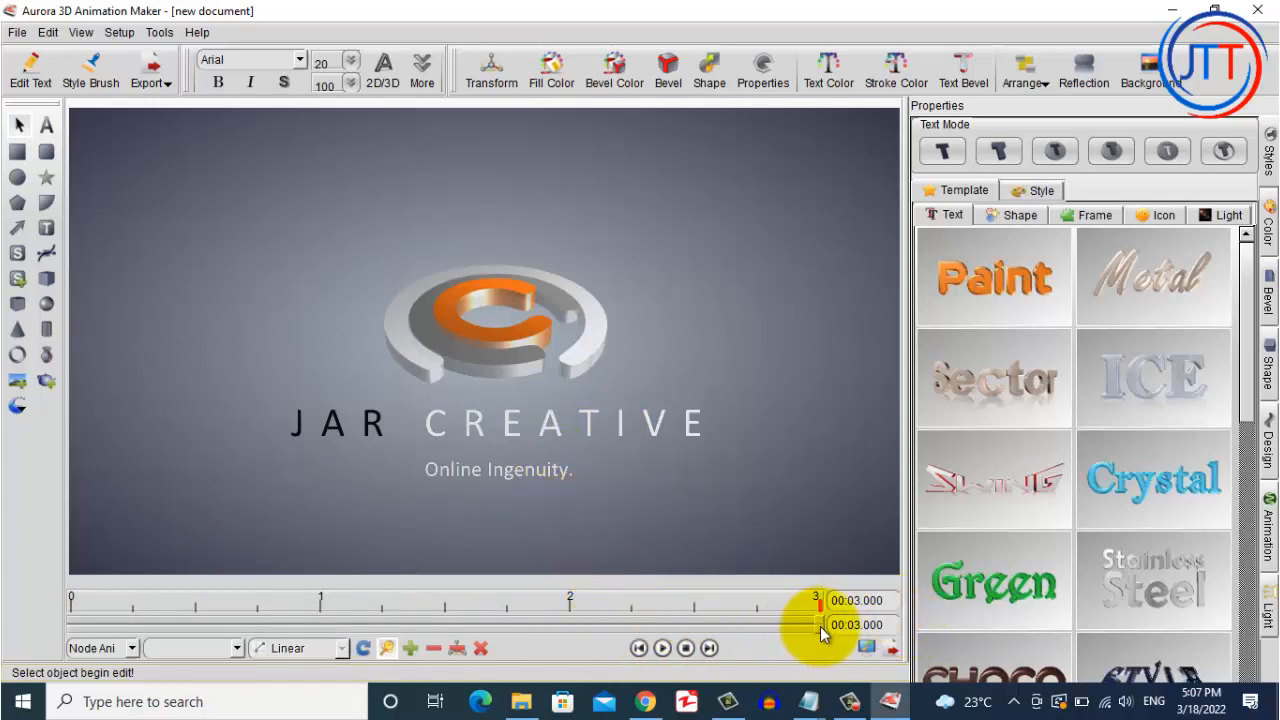
drag(816, 615, 63, 612)
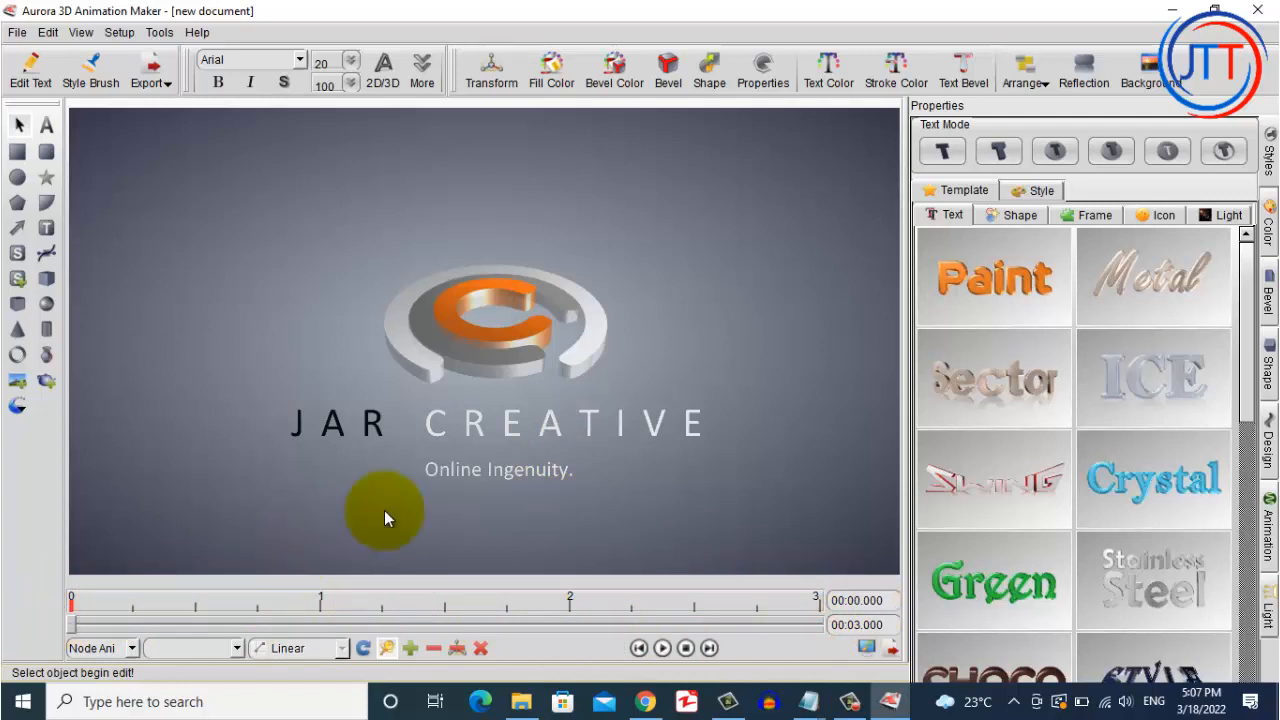
- At time 0, move the logo's outer white ring to the lower-left edge of the canvas, mostly out of view
click(489, 421)
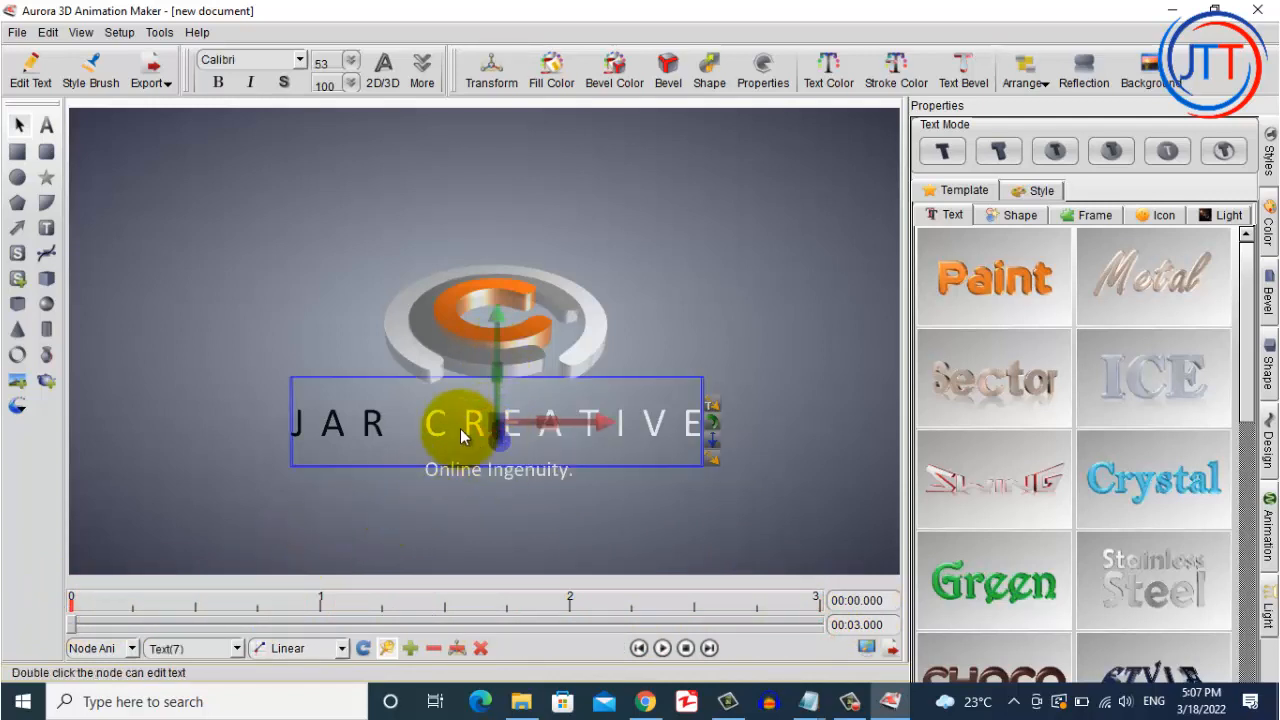
click(418, 347)
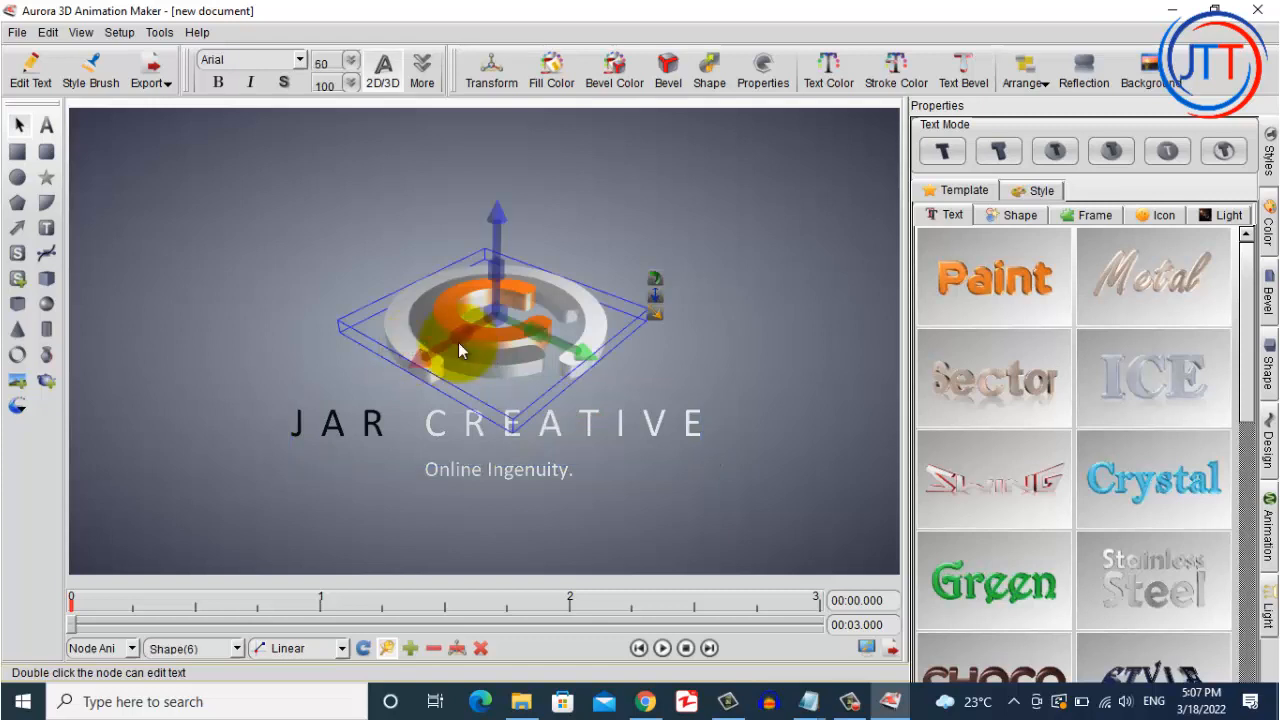
click(485, 356)
click(412, 353)
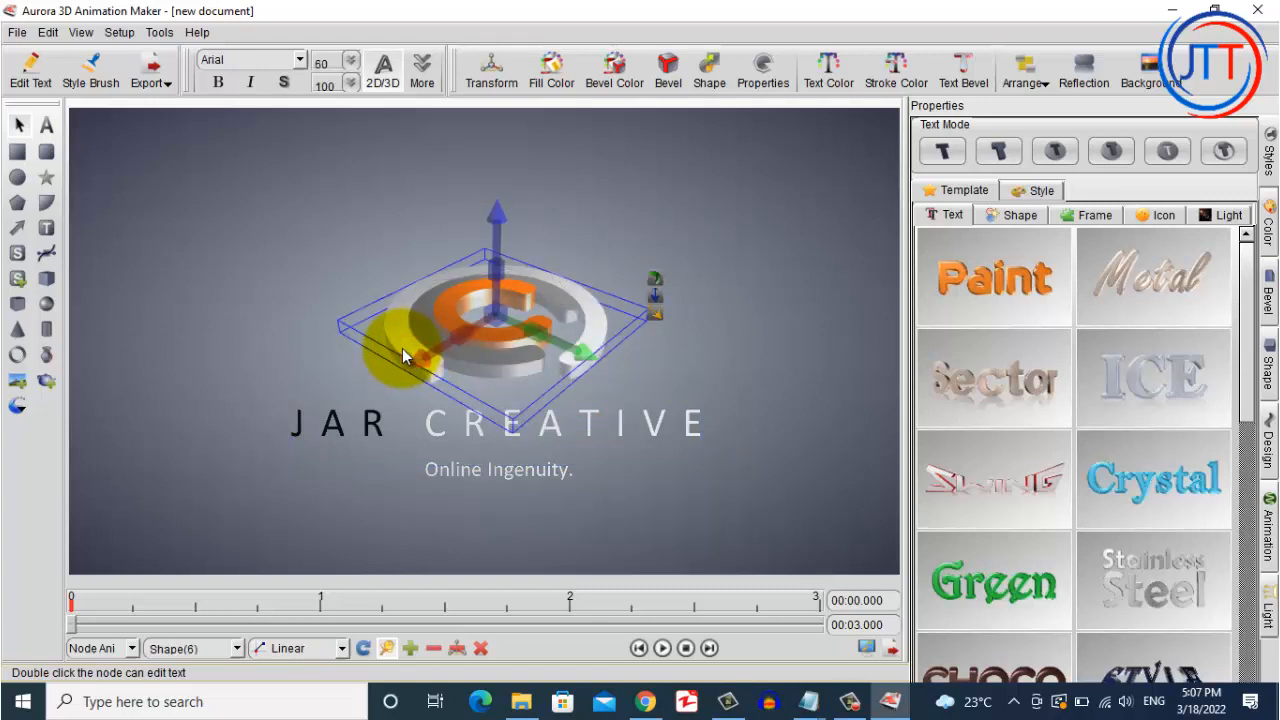
drag(402, 350, 3, 527)
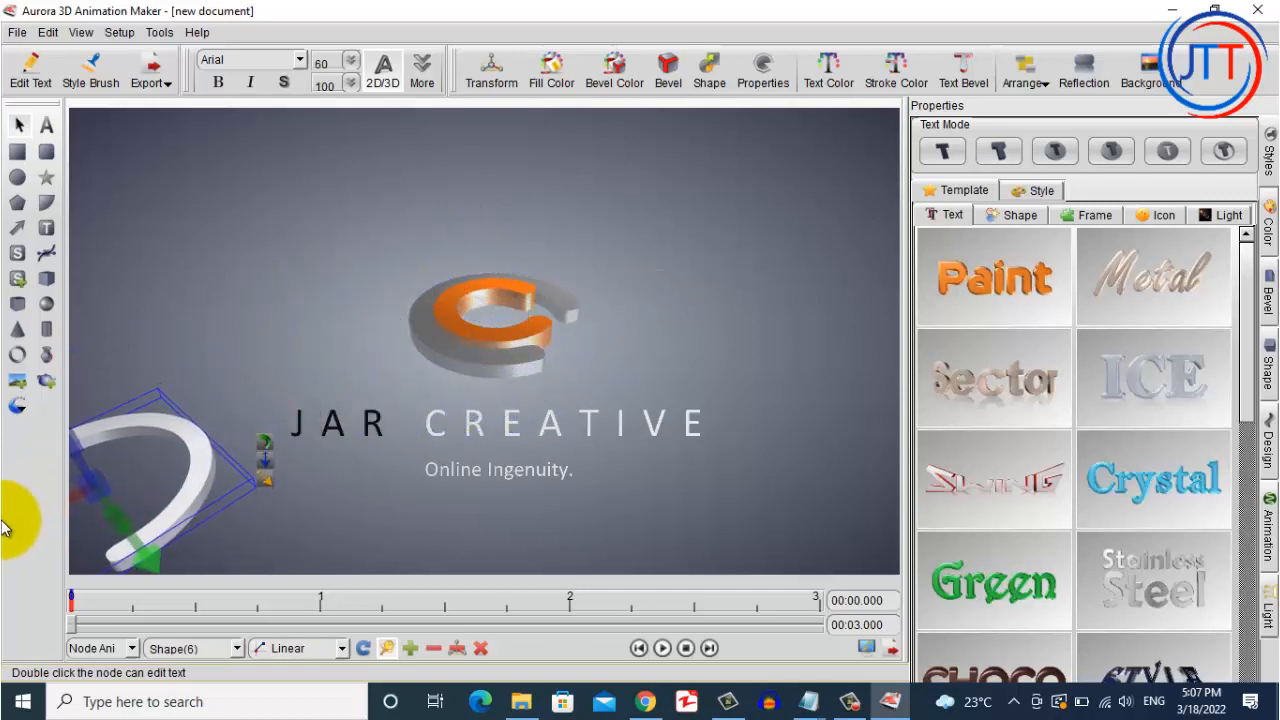
drag(203, 448, 90, 502)
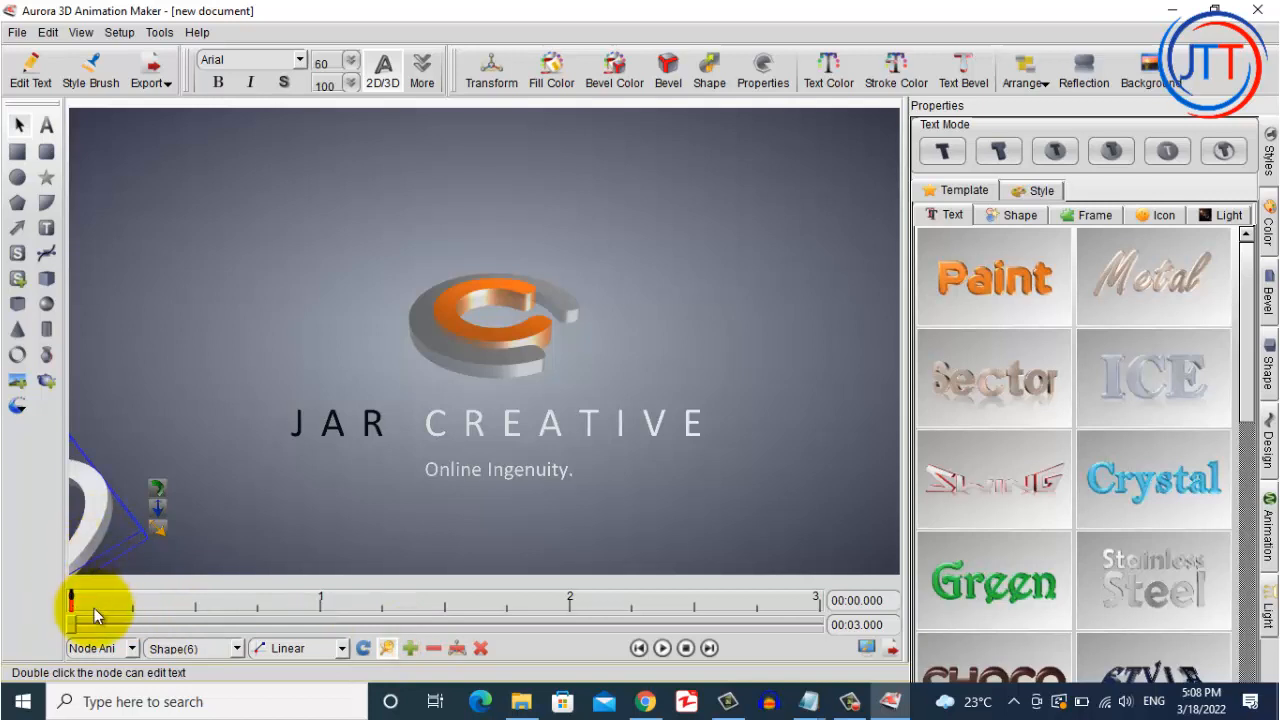
- Add a keyframe at 00:01.016 that moves the outer white ring back into place around the logo
click(71, 623)
drag(71, 623, 194, 623)
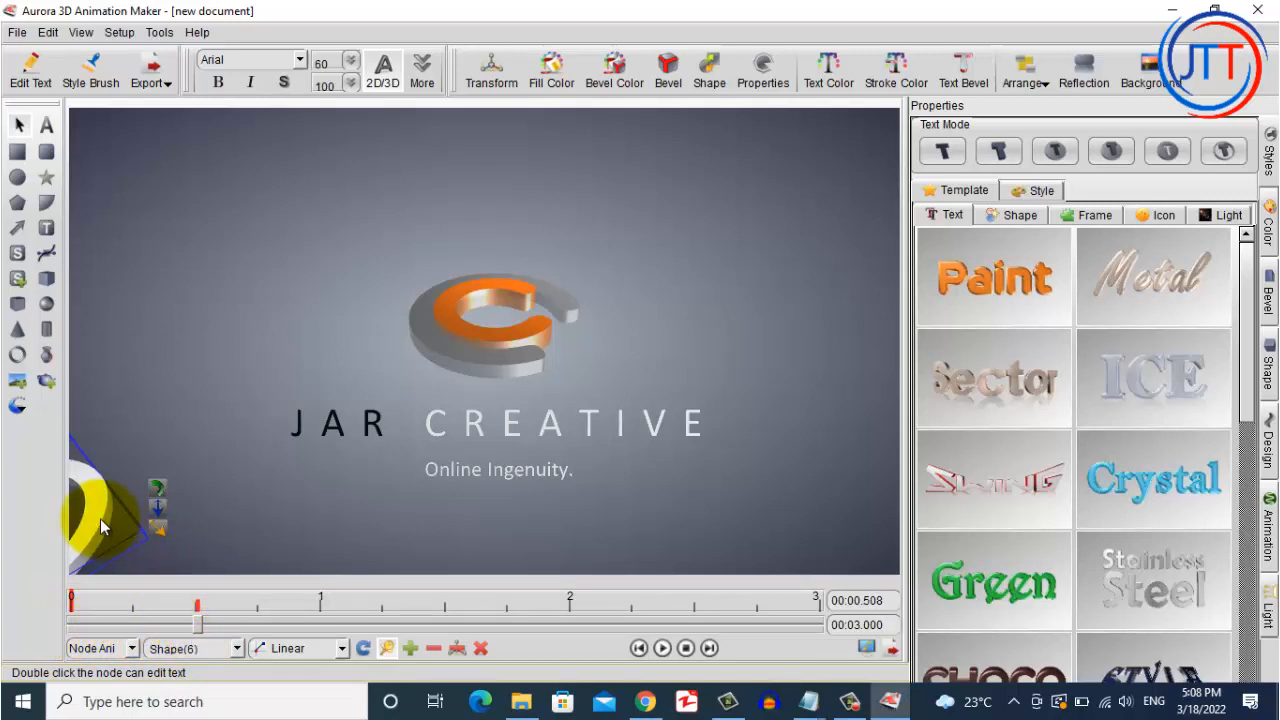
drag(197, 626, 322, 636)
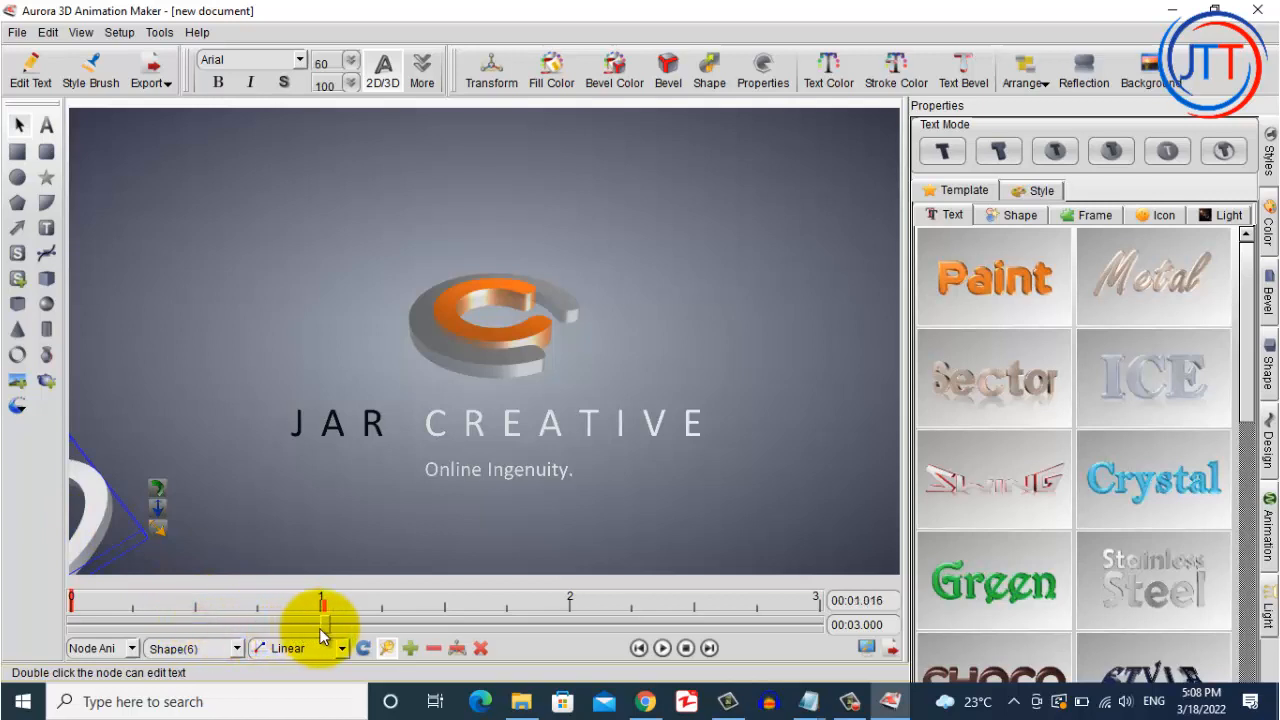
mouse_move(104, 512)
mouse_down()
mouse_move(114, 520)
mouse_move(235, 467)
mouse_move(619, 285)
mouse_up()
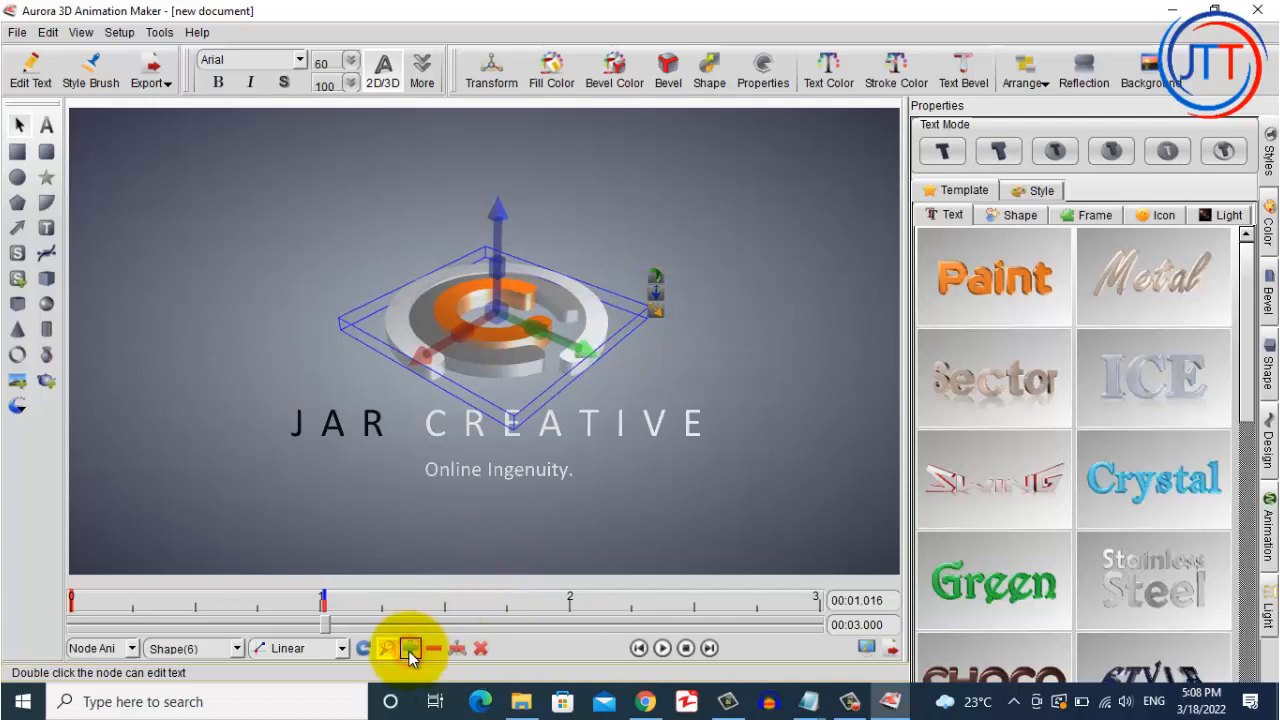
mouse_move(323, 622)
mouse_down()
mouse_move(290, 636)
mouse_move(72, 645)
mouse_move(325, 643)
mouse_up()
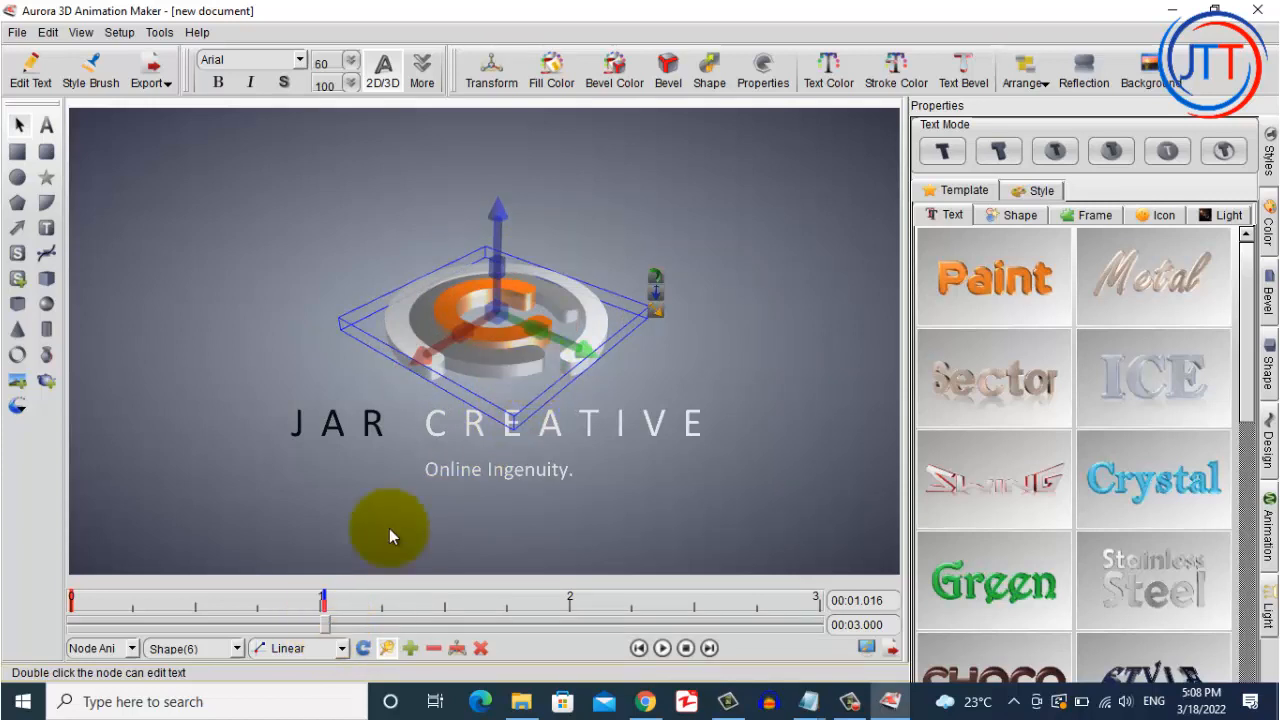
- Add keyframes rotating the outer ring about its Z axis at 00:01.728 and 00:02.237, and play the animation from the start
drag(328, 626, 501, 624)
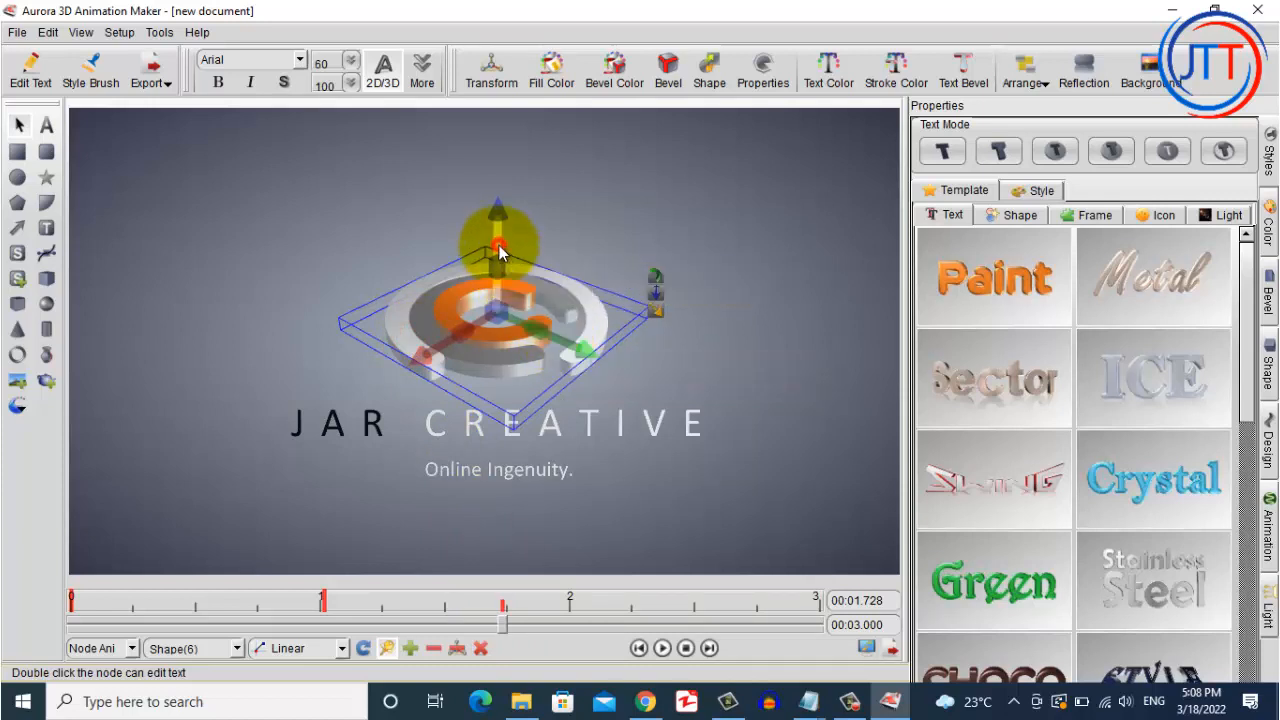
drag(503, 243, 851, 270)
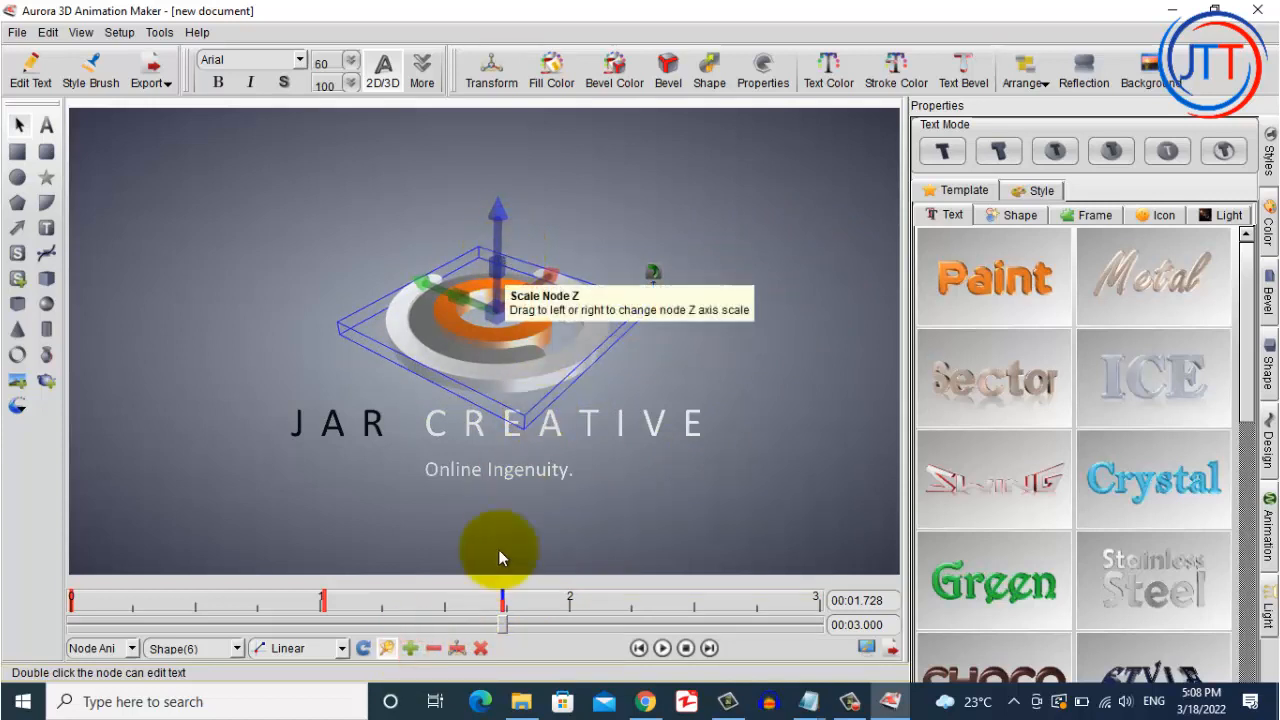
drag(505, 623, 633, 624)
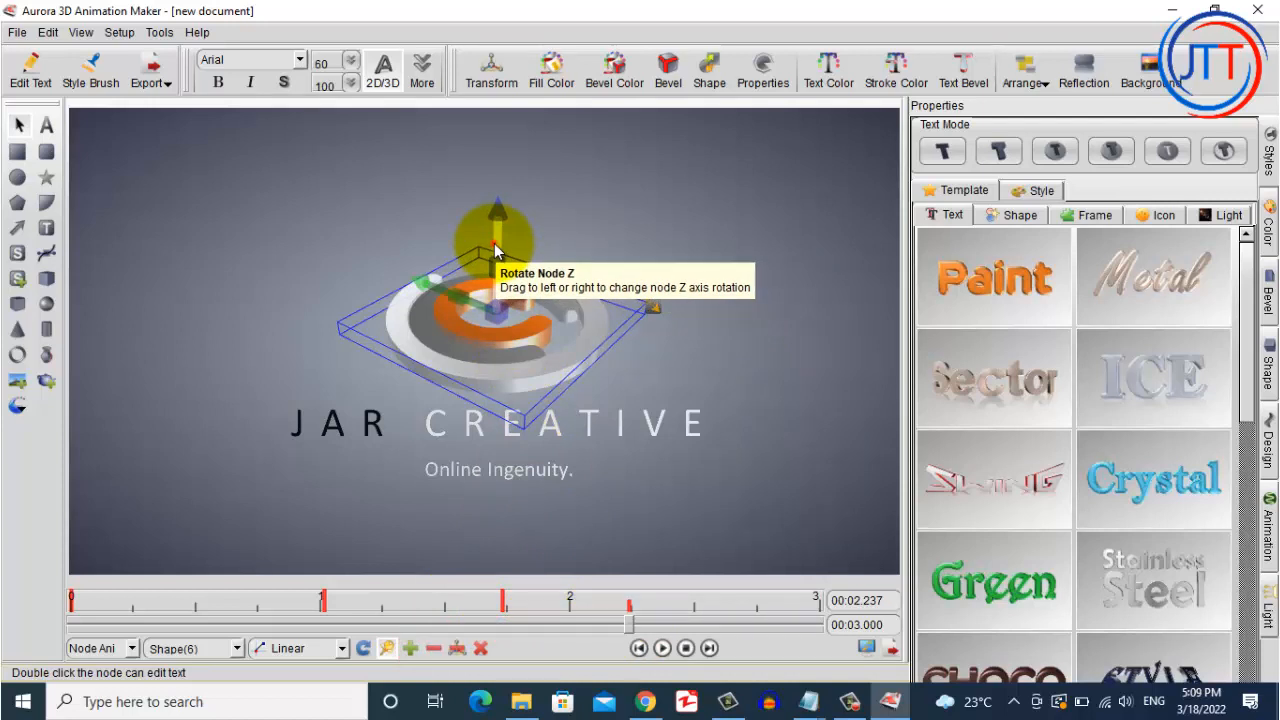
mouse_move(495, 244)
mouse_down()
mouse_move(726, 267)
mouse_move(889, 305)
mouse_up()
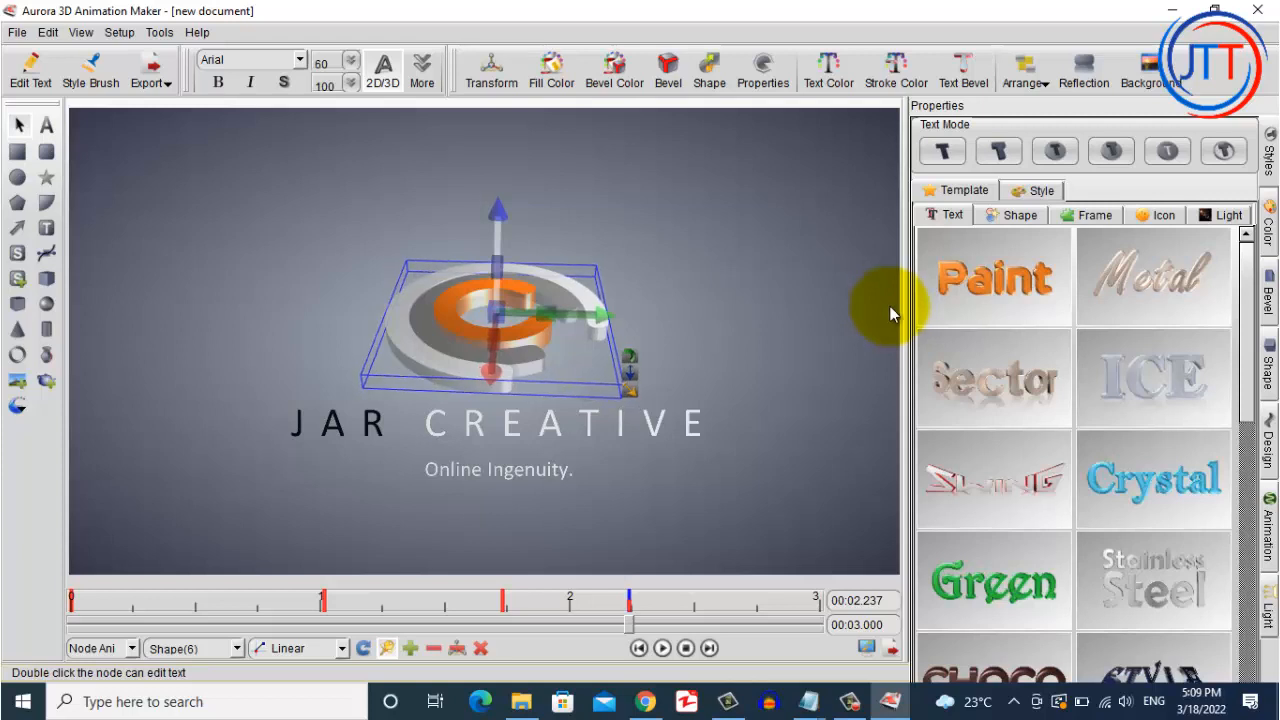
click(406, 652)
drag(630, 624, 69, 646)
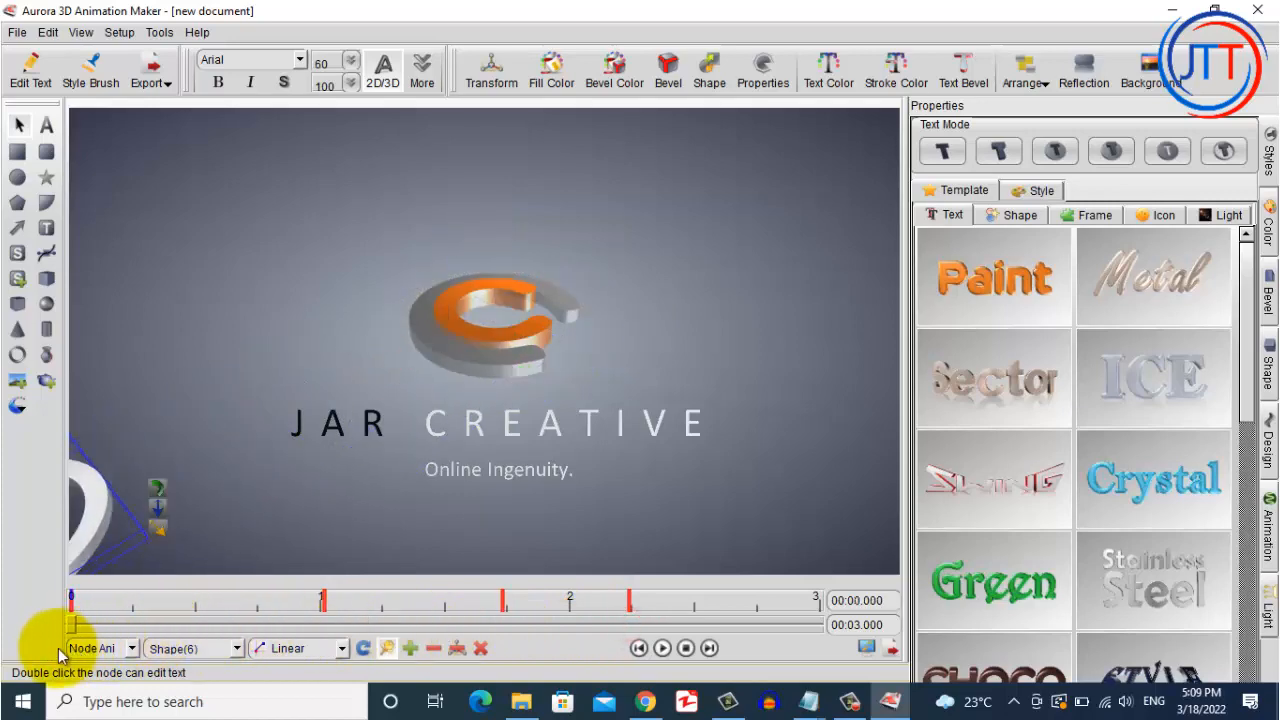
click(662, 648)
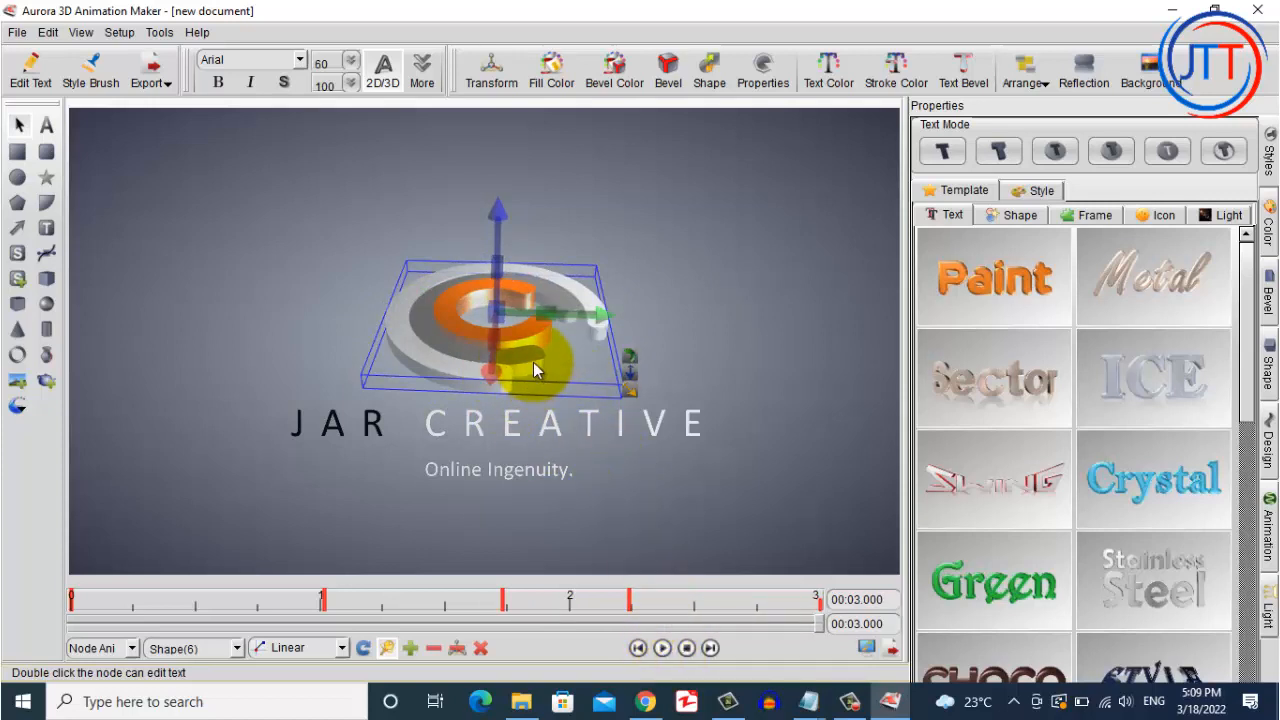
- At time 0, keyframe the grey middle ring moved to the upper-left corner of the canvas, mostly out of view
click(533, 362)
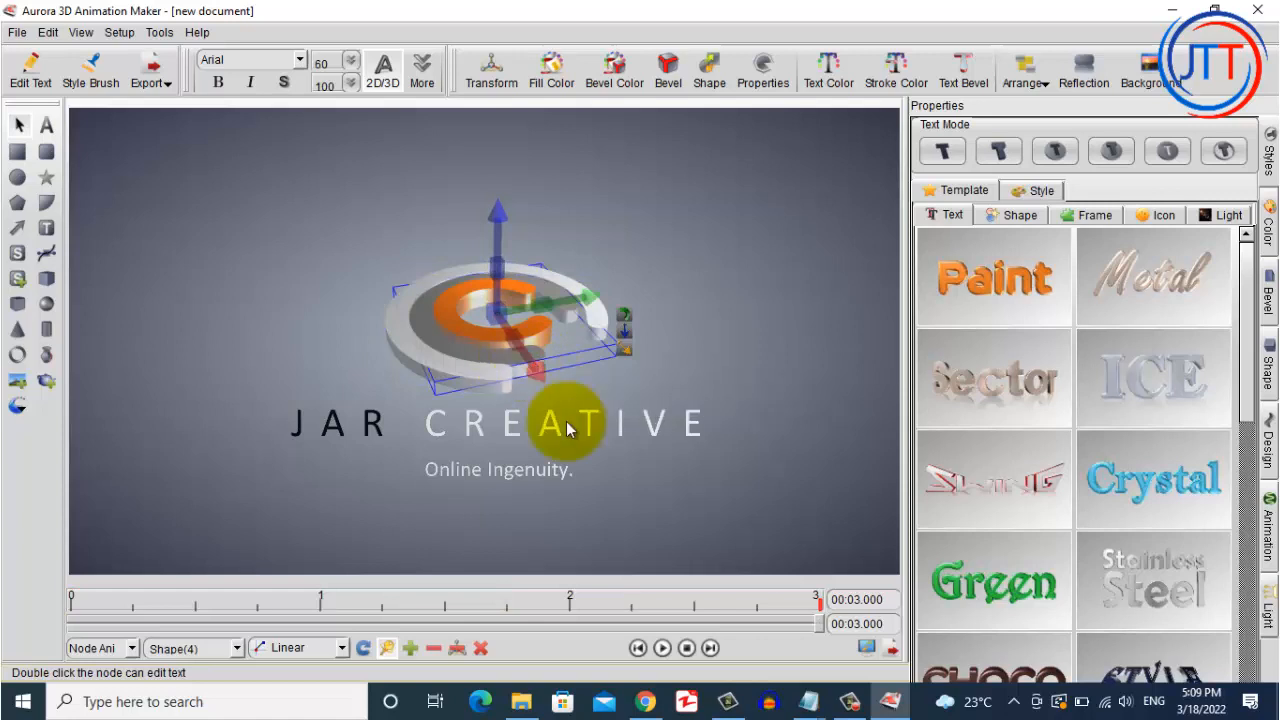
drag(816, 623, 80, 616)
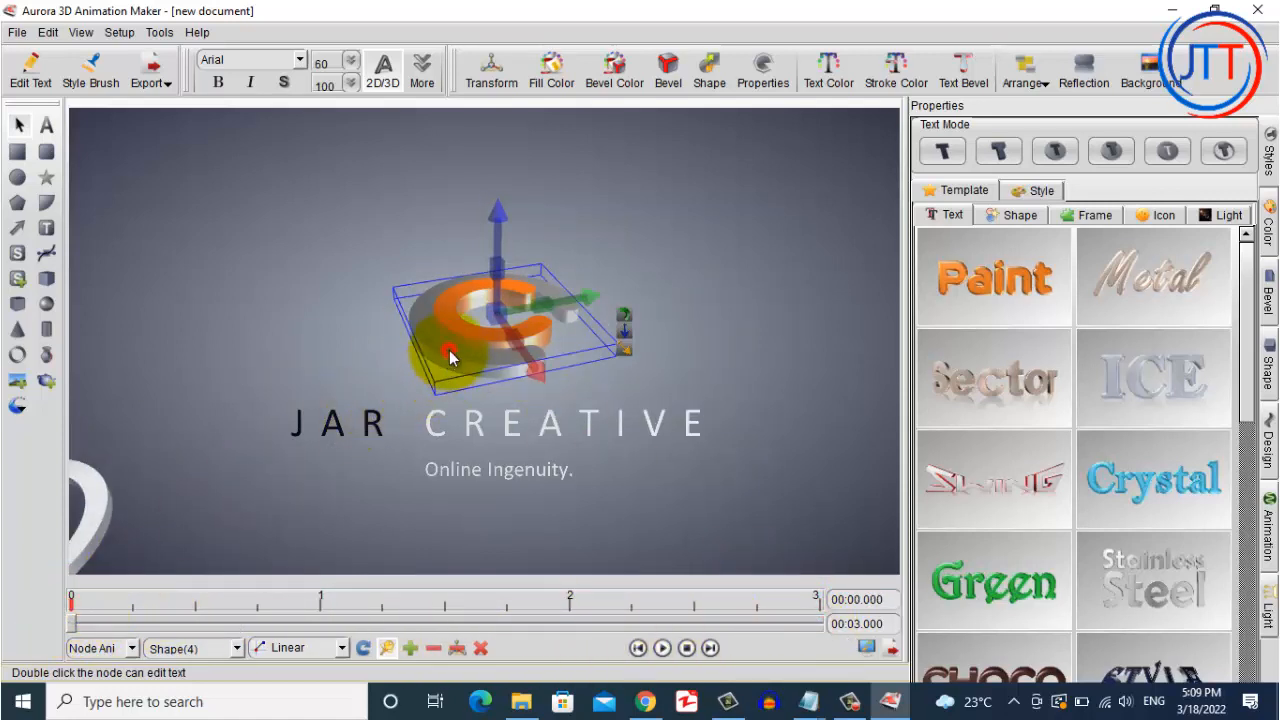
drag(449, 357, 46, 150)
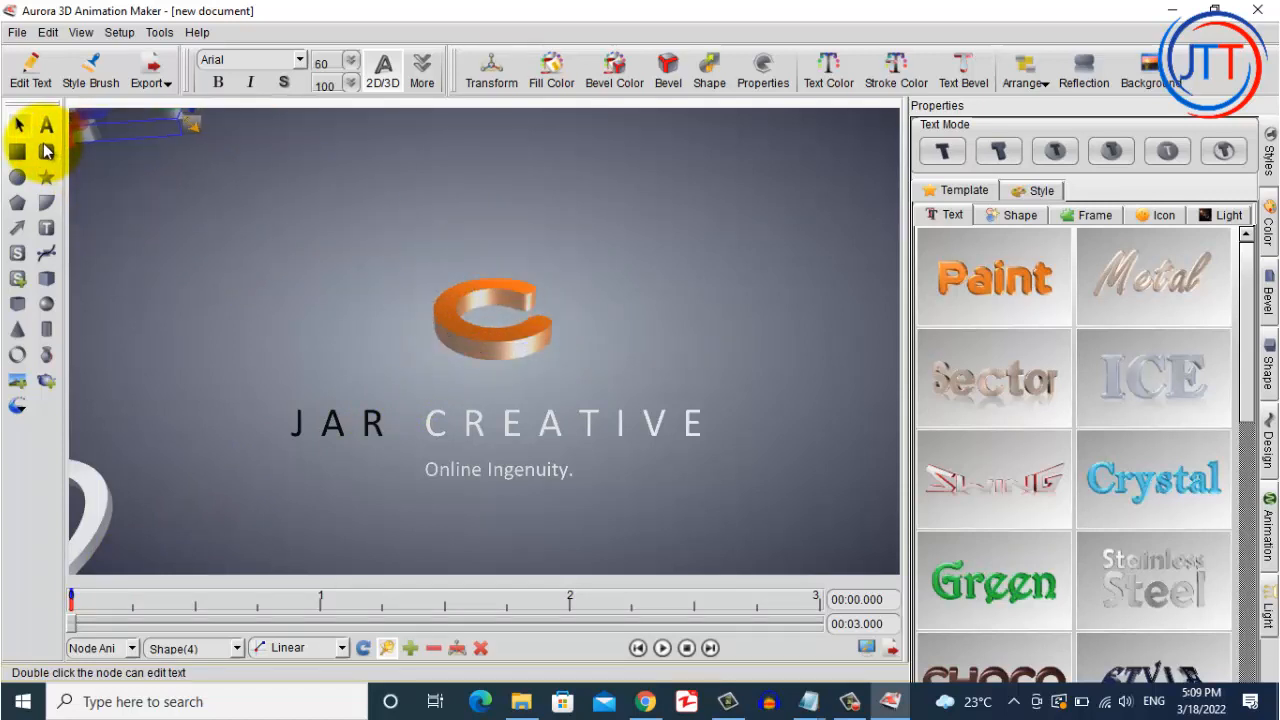
click(410, 648)
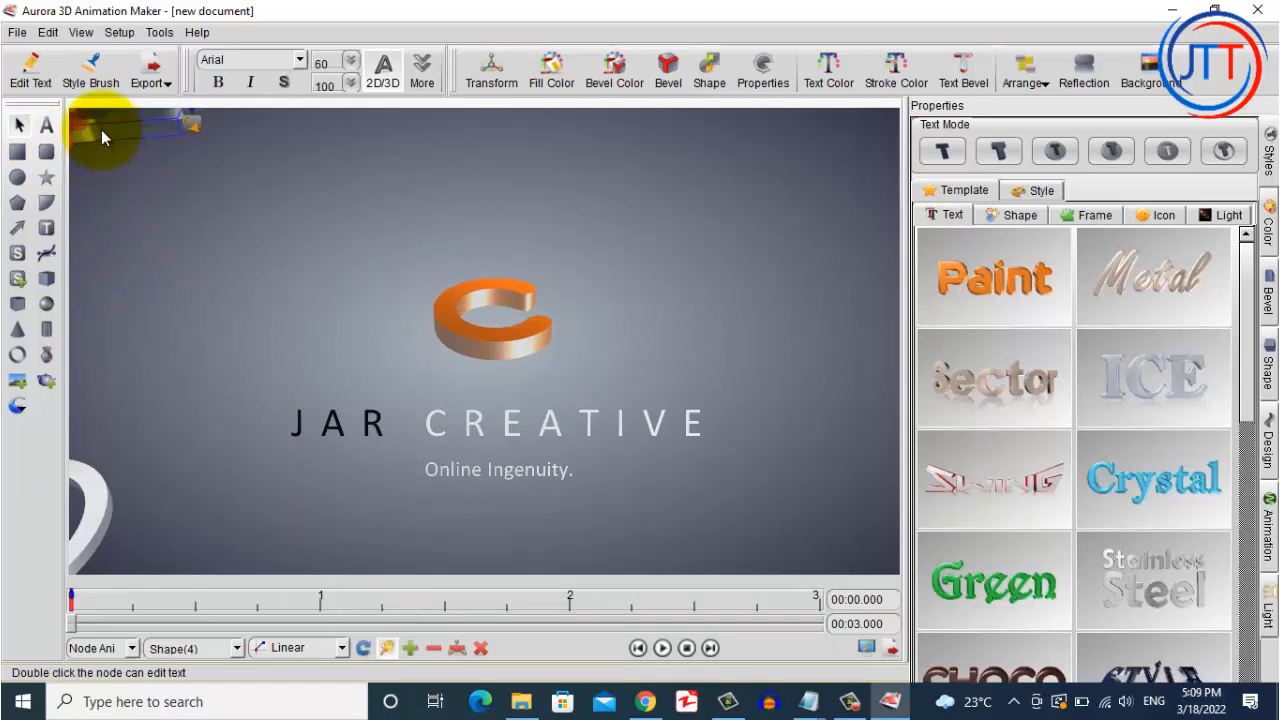
mouse_move(93, 129)
mouse_down()
mouse_move(168, 164)
mouse_move(111, 137)
mouse_up()
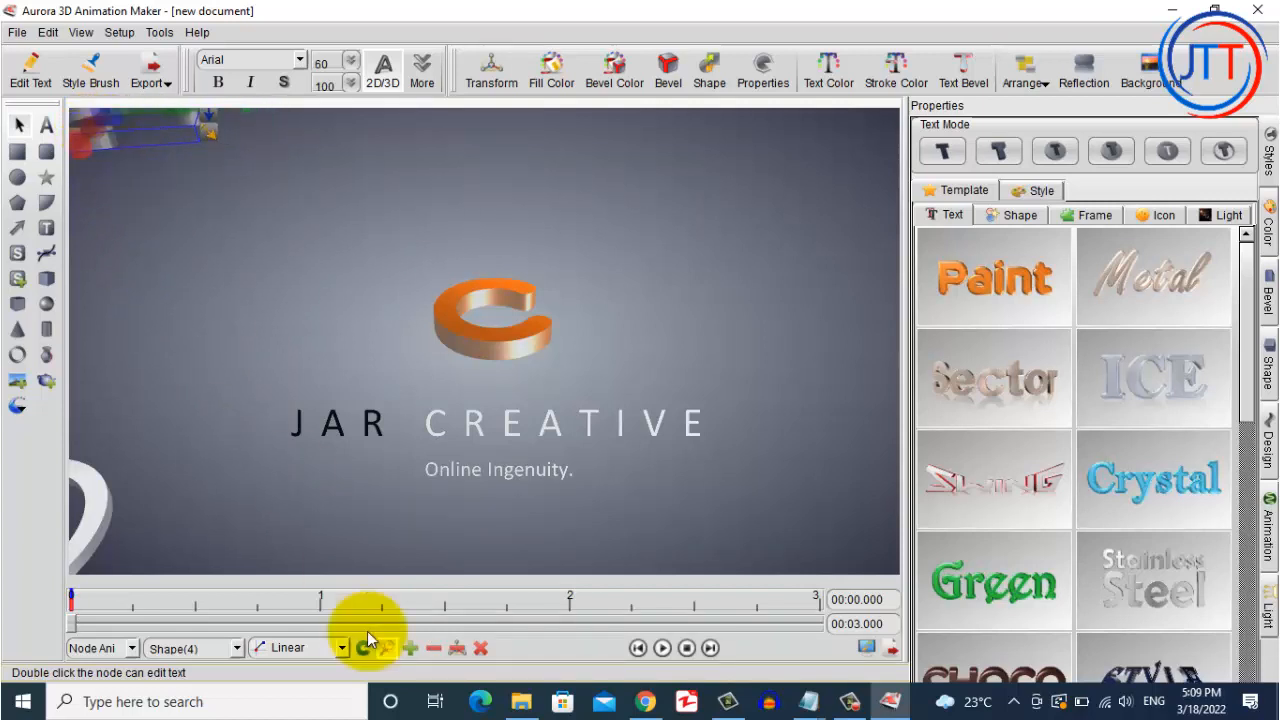
- Add a keyframe at 00:01.016 that moves the grey middle ring back around the orange C
drag(77, 616, 323, 628)
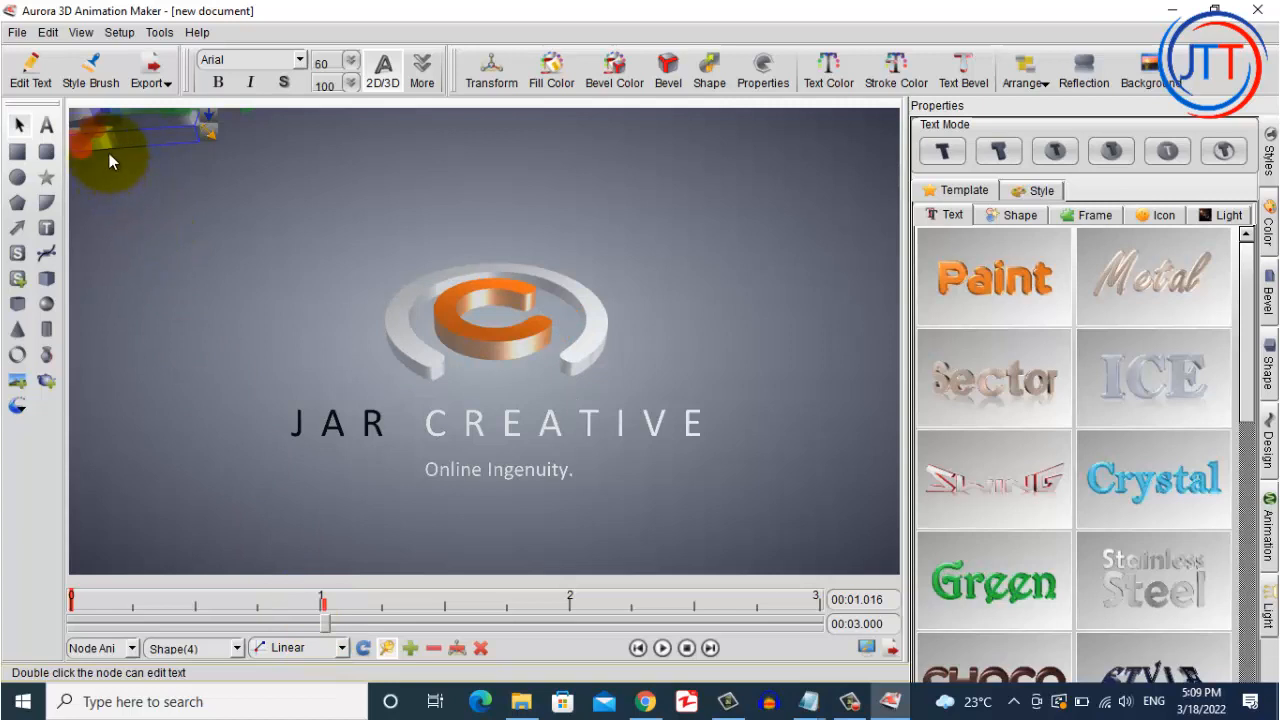
drag(105, 143, 499, 341)
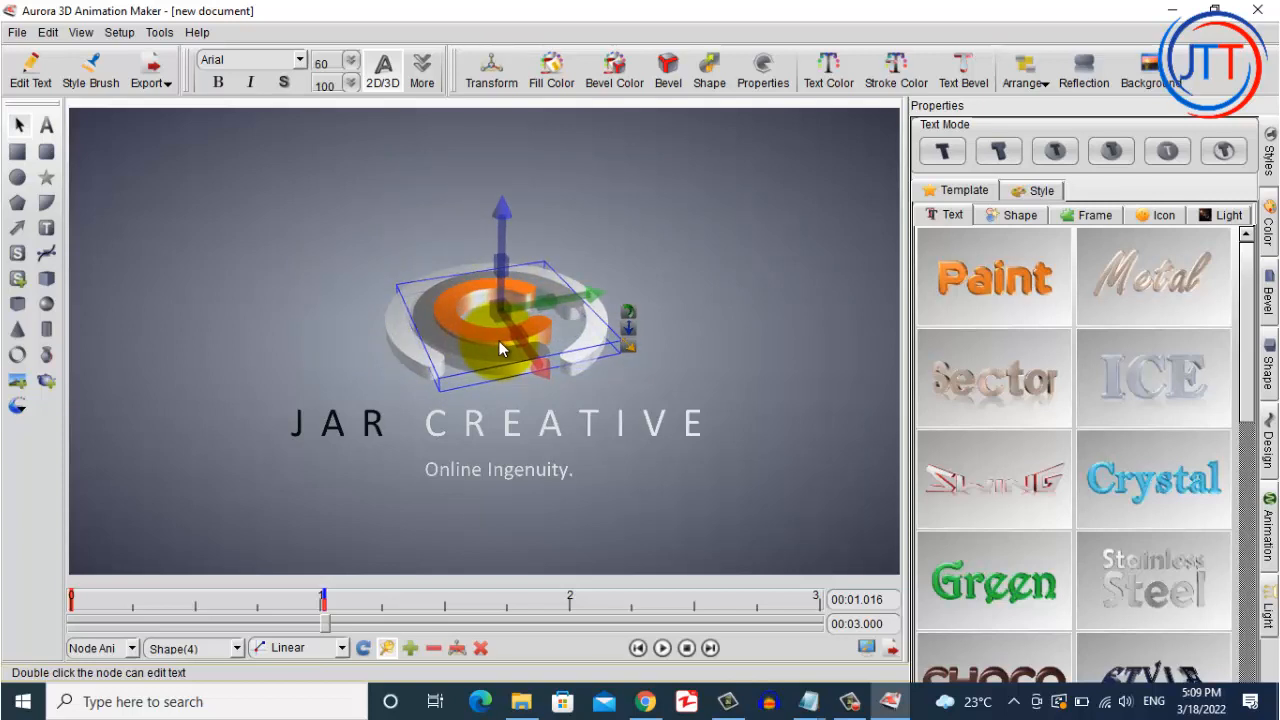
drag(499, 341, 499, 341)
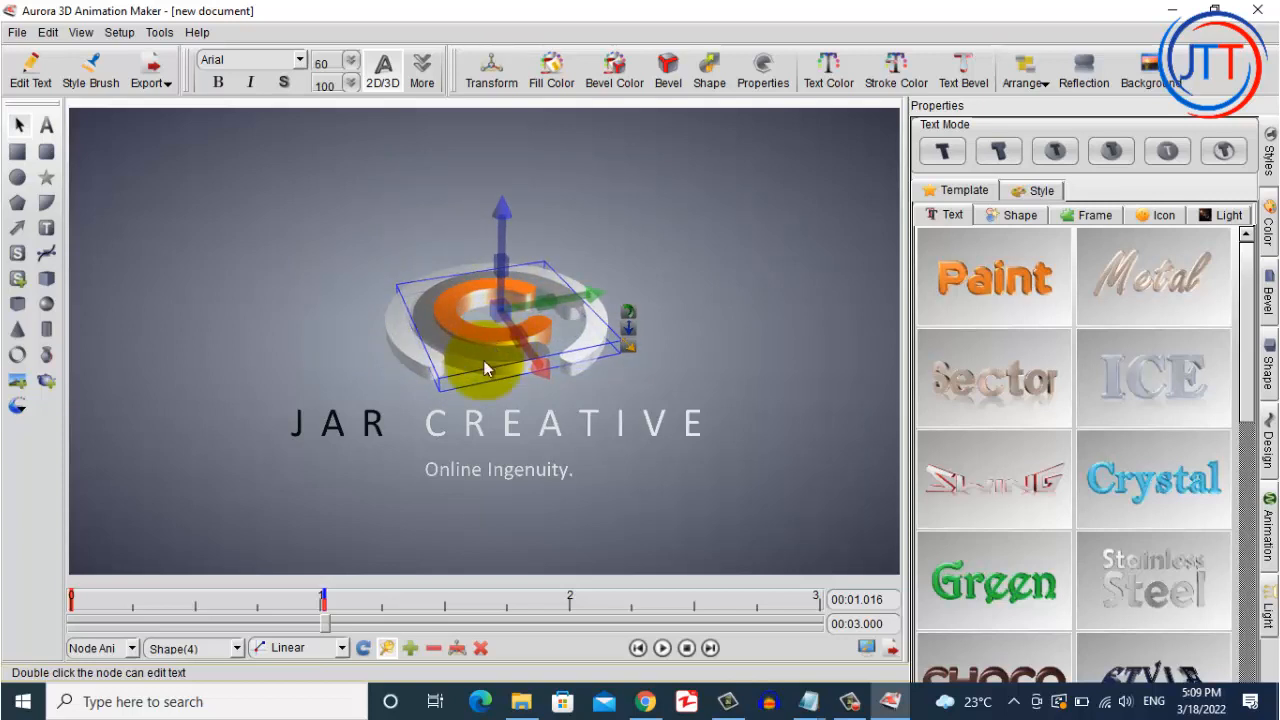
click(413, 649)
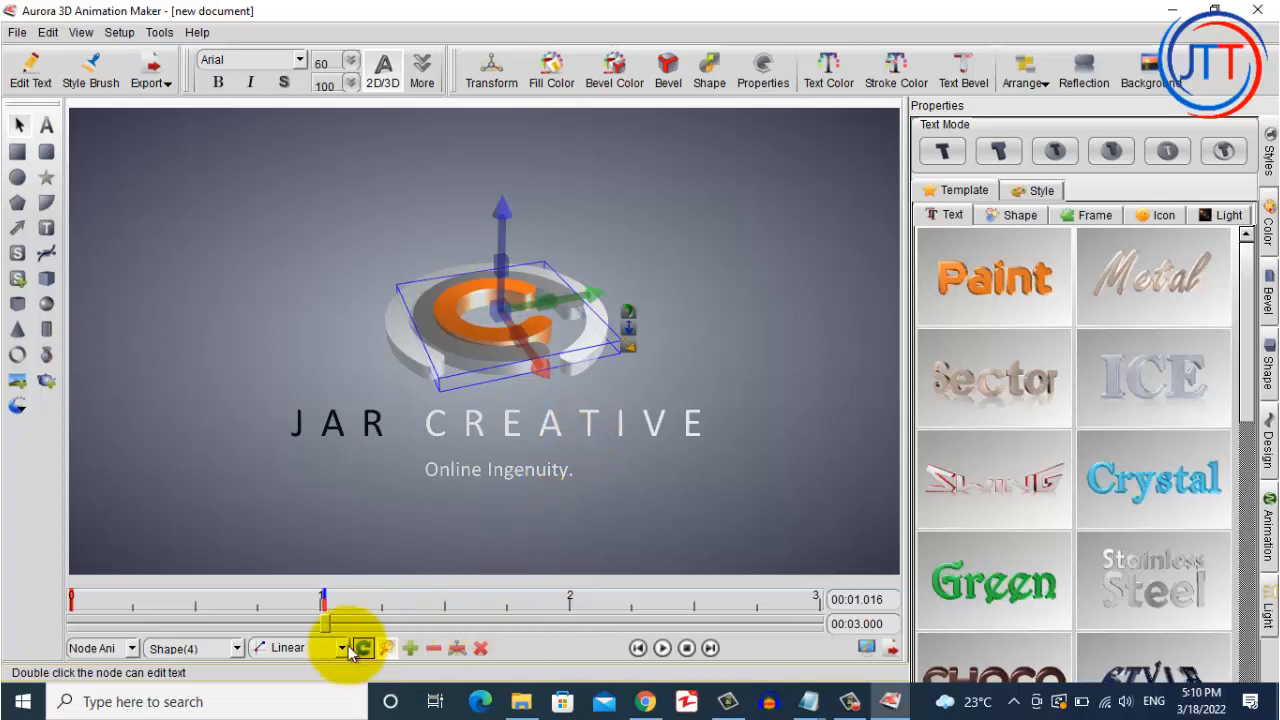
- Add keyframes rotating the grey middle ring about its Z axis at 00:01.525 and 00:02.237
drag(324, 628, 452, 632)
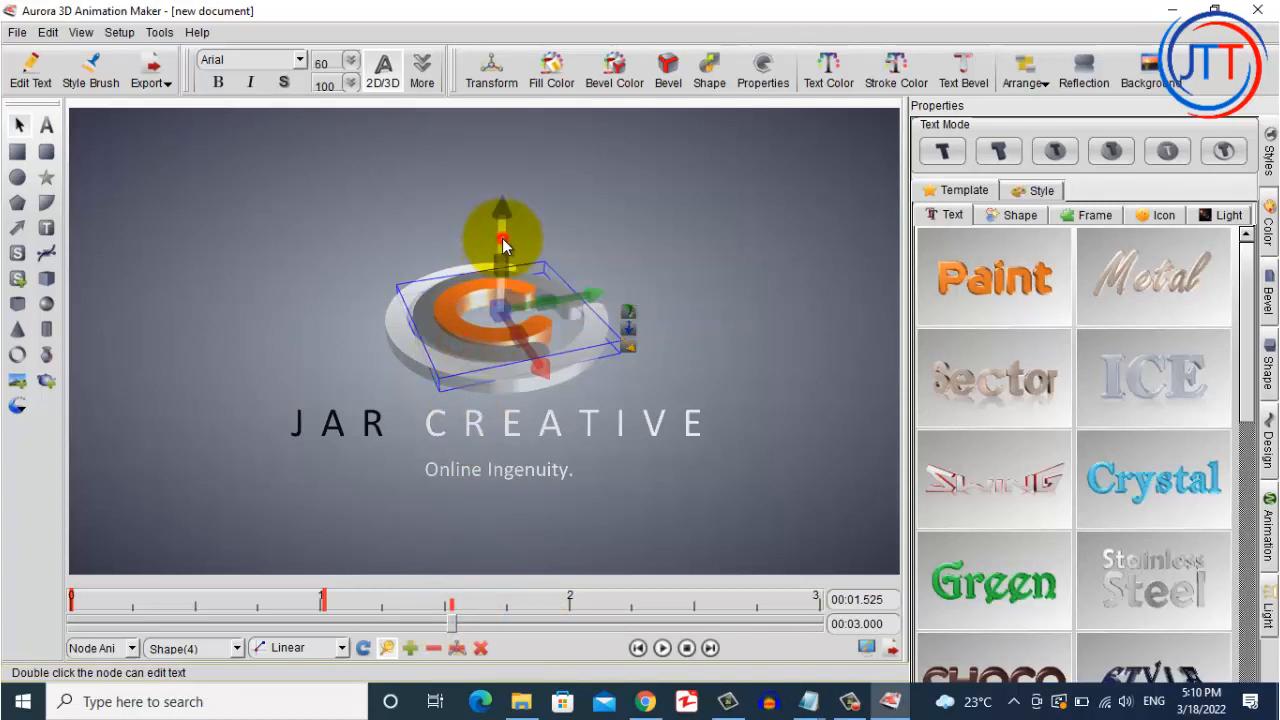
drag(503, 245, 817, 269)
click(412, 648)
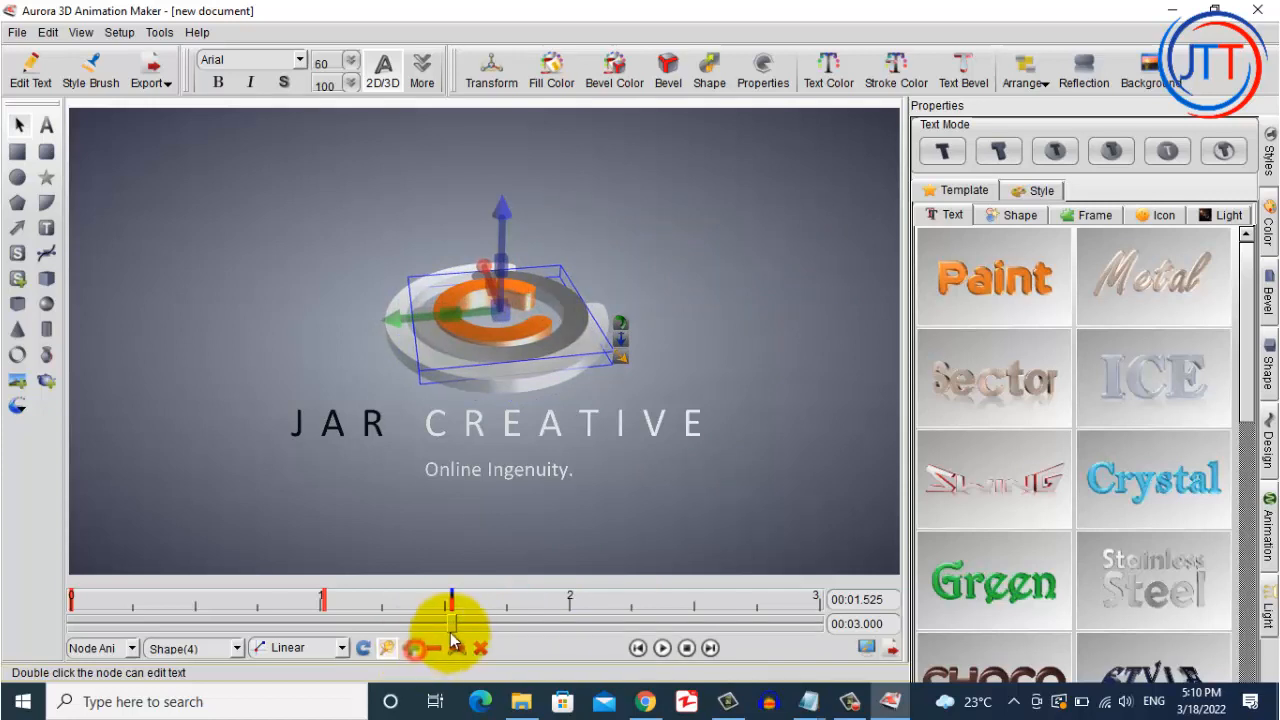
drag(452, 622, 642, 627)
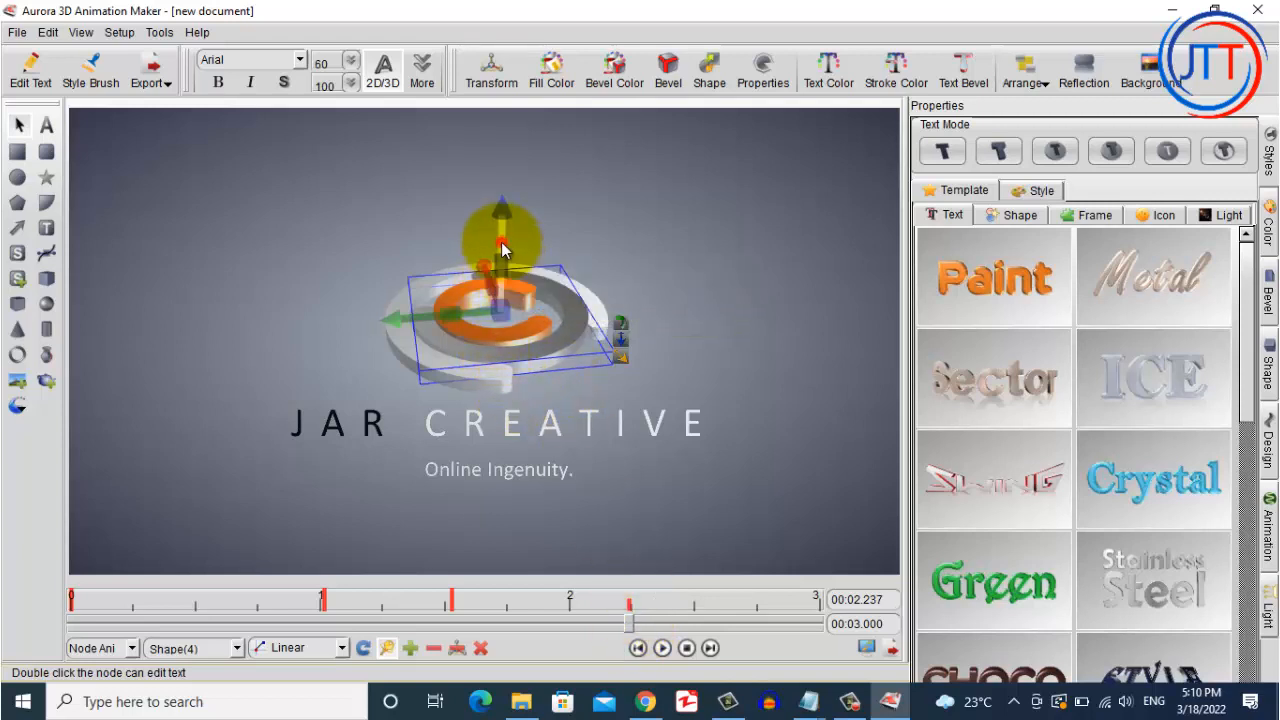
drag(502, 242, 694, 316)
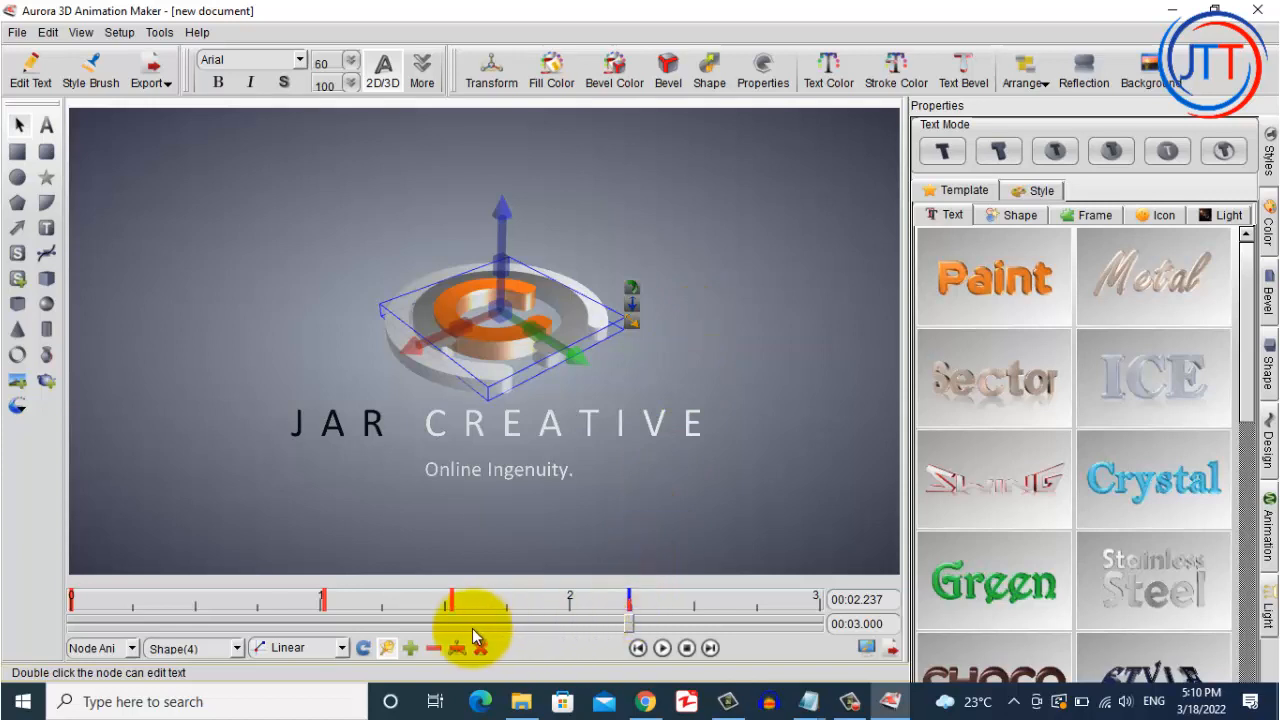
- At time 0, keyframe the orange C moved to the upper-right corner of the canvas, partly out of view
click(413, 650)
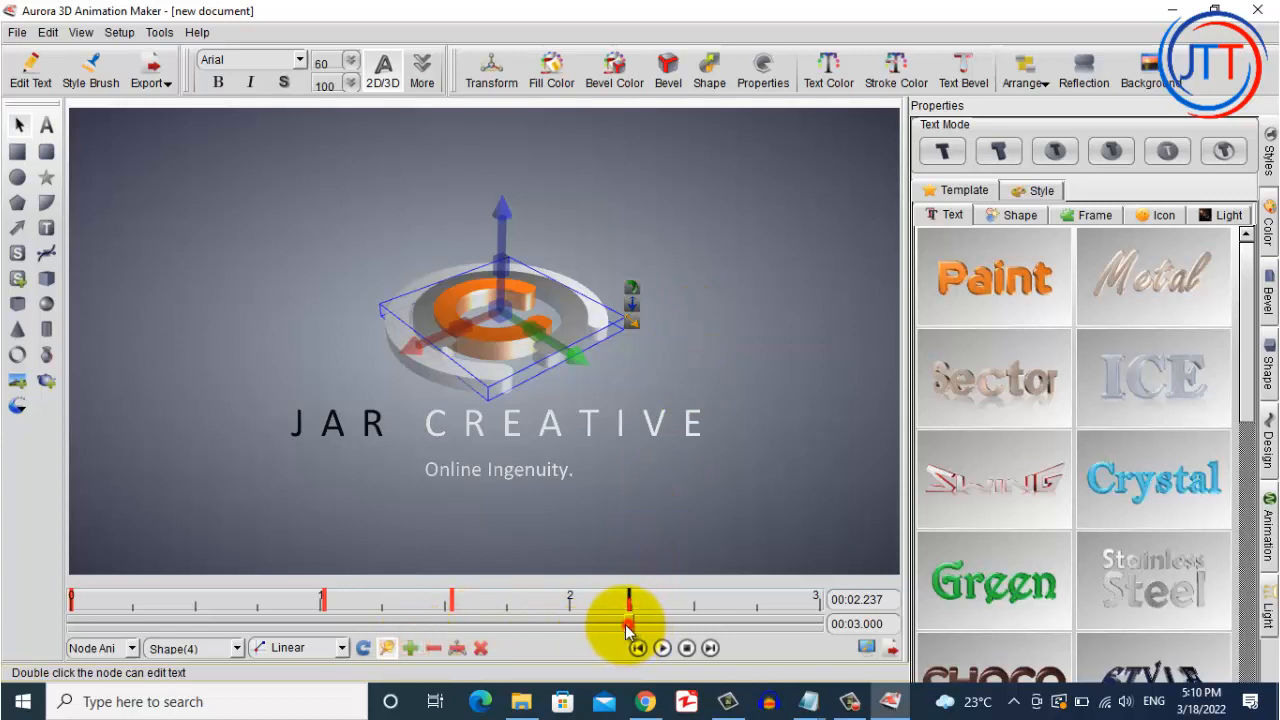
drag(627, 627, 34, 629)
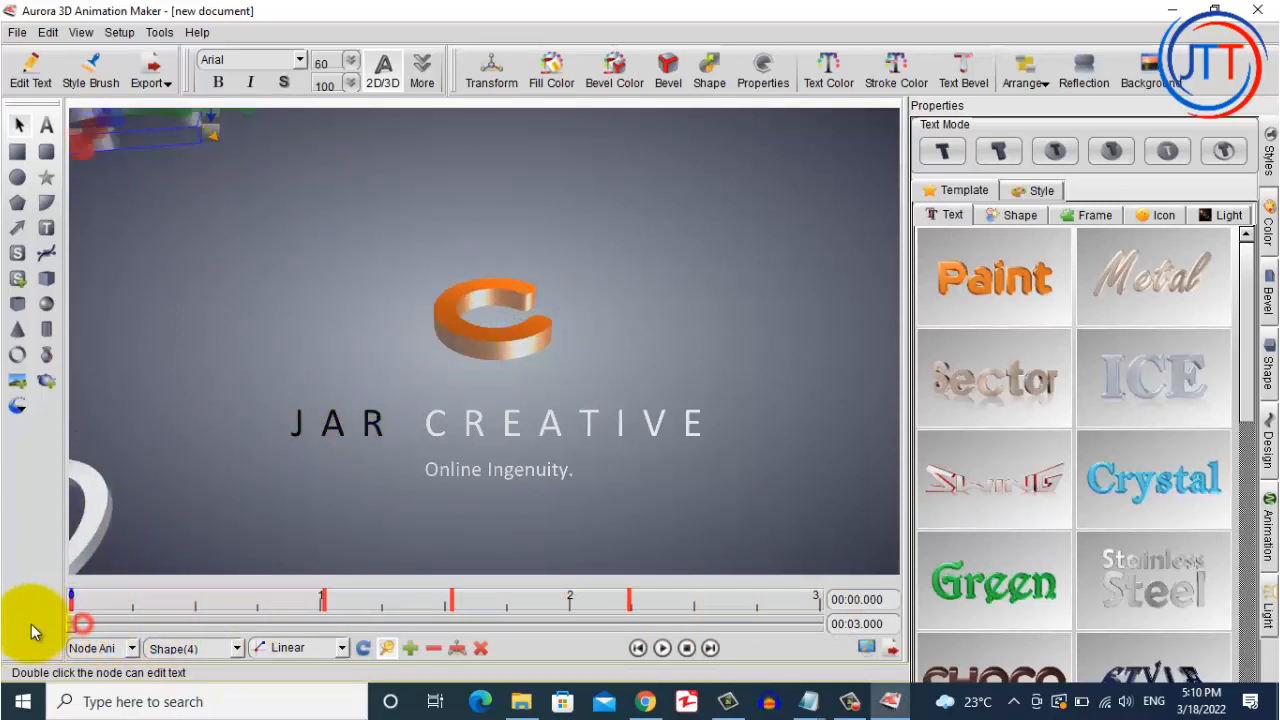
click(454, 323)
drag(457, 322, 780, 152)
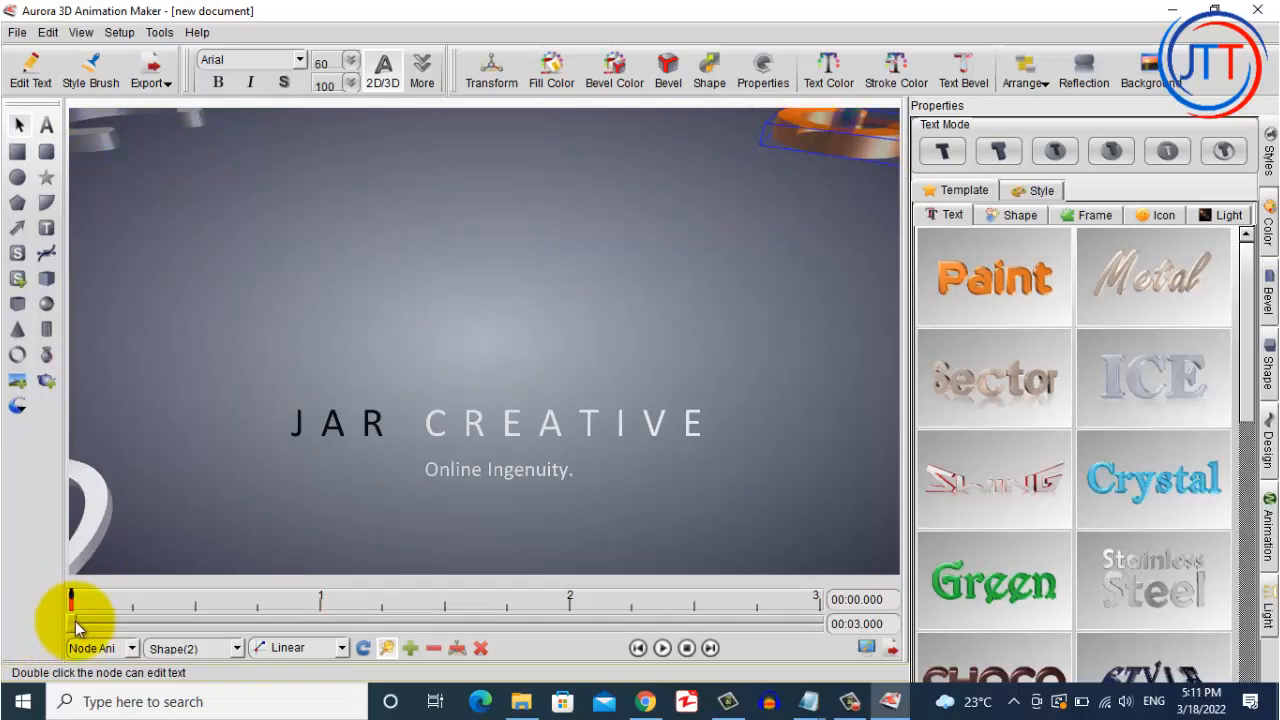
- Add a keyframe at 00:01.016 that moves the orange C back inside the grey rings
drag(78, 625, 325, 647)
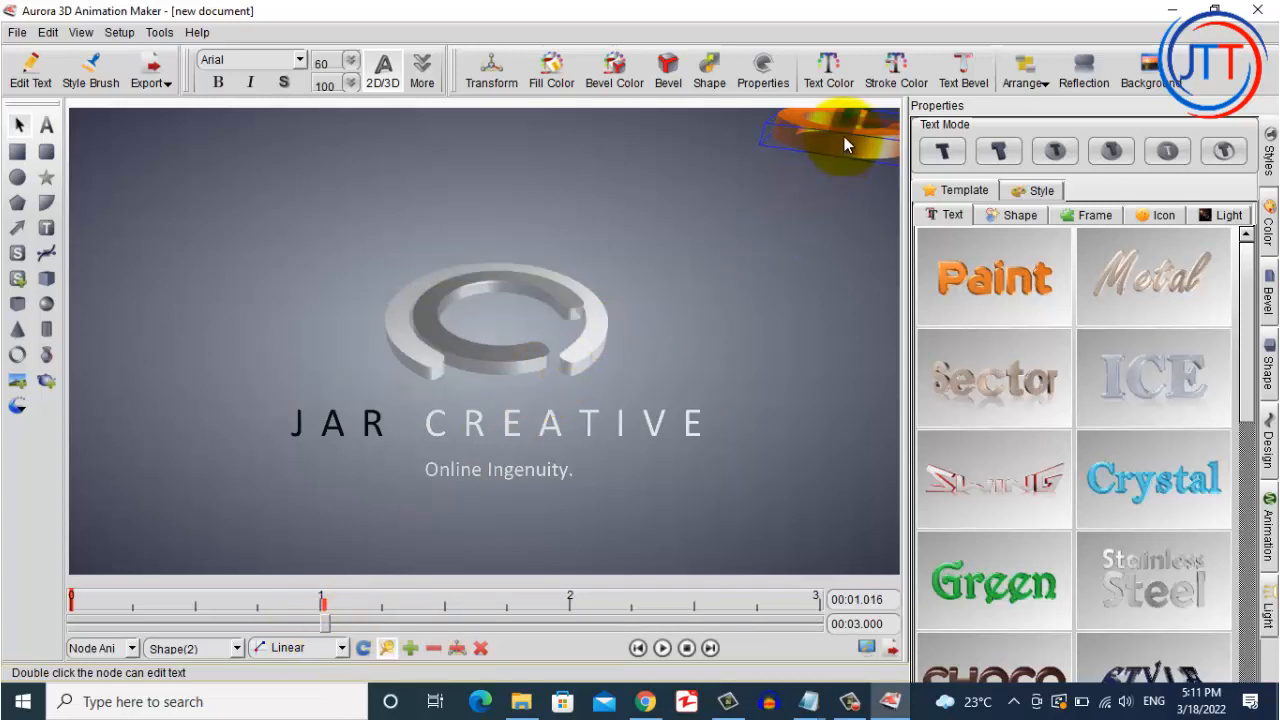
drag(844, 136, 498, 325)
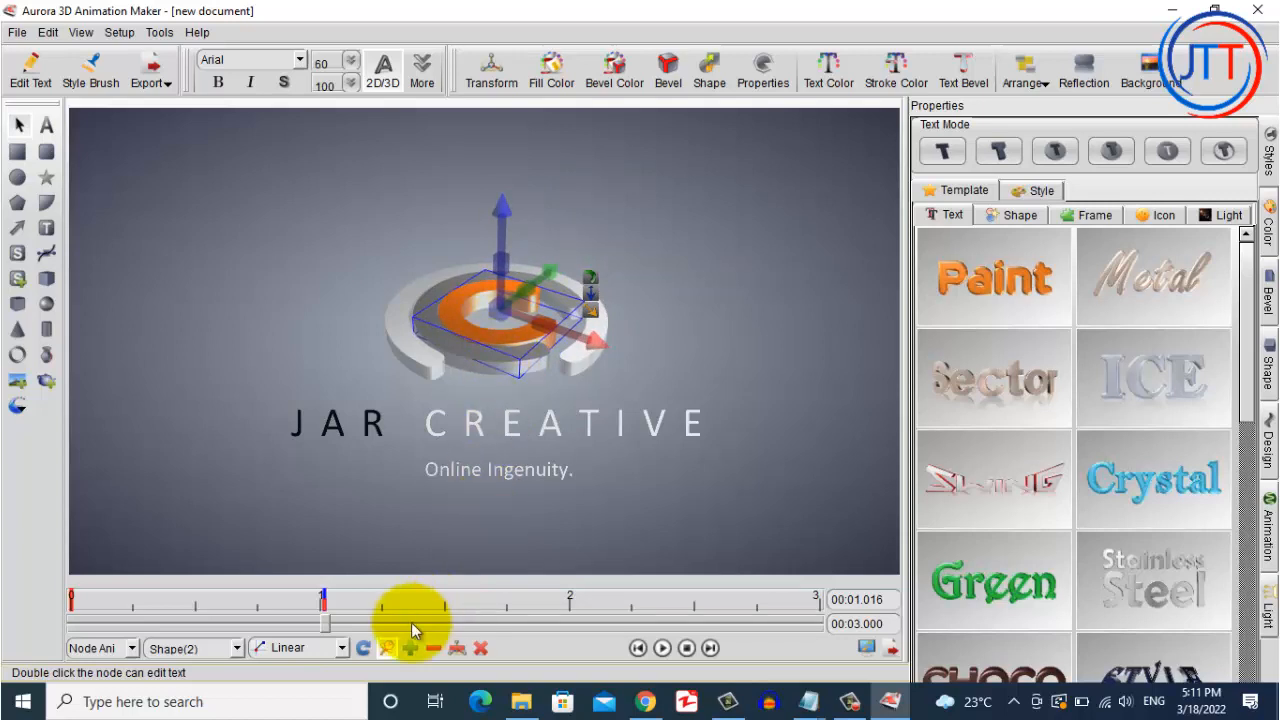
click(410, 648)
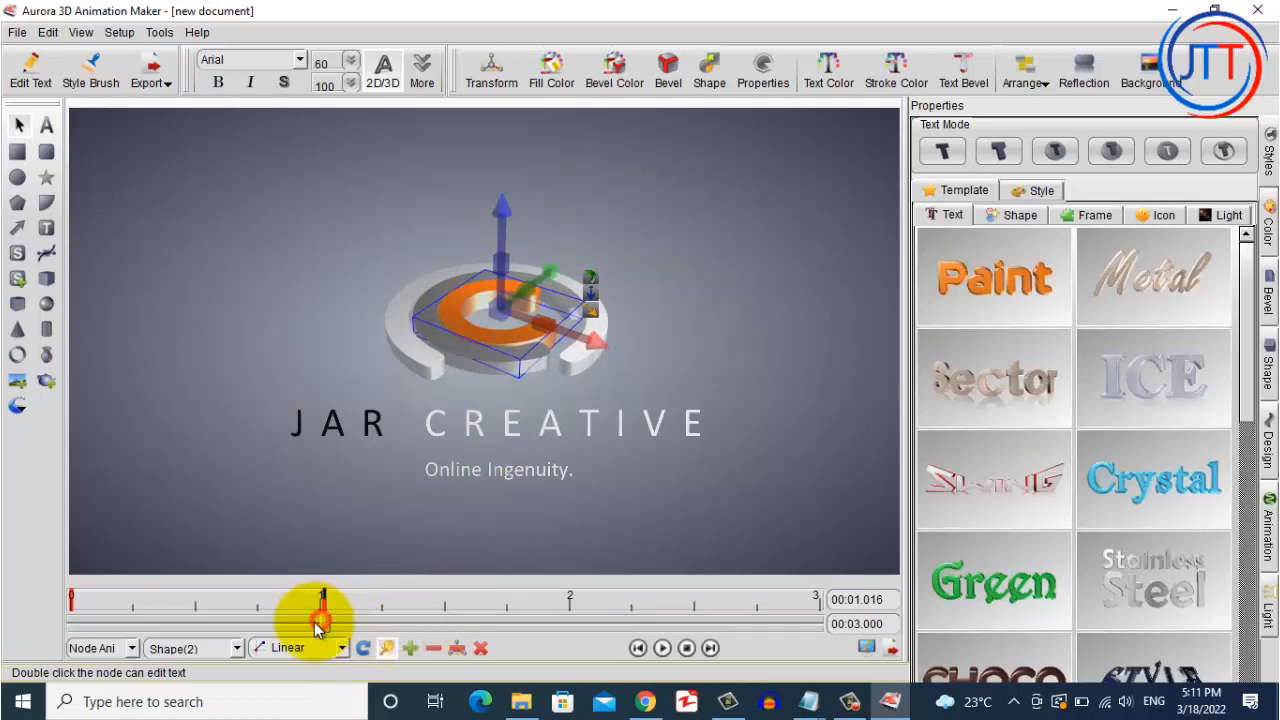
- Add keyframes rotating the orange C about its Z axis at 00:01.728 and 00:02.288
mouse_move(318, 625)
mouse_down()
mouse_move(130, 637)
mouse_move(323, 616)
mouse_move(323, 640)
mouse_move(499, 628)
mouse_up()
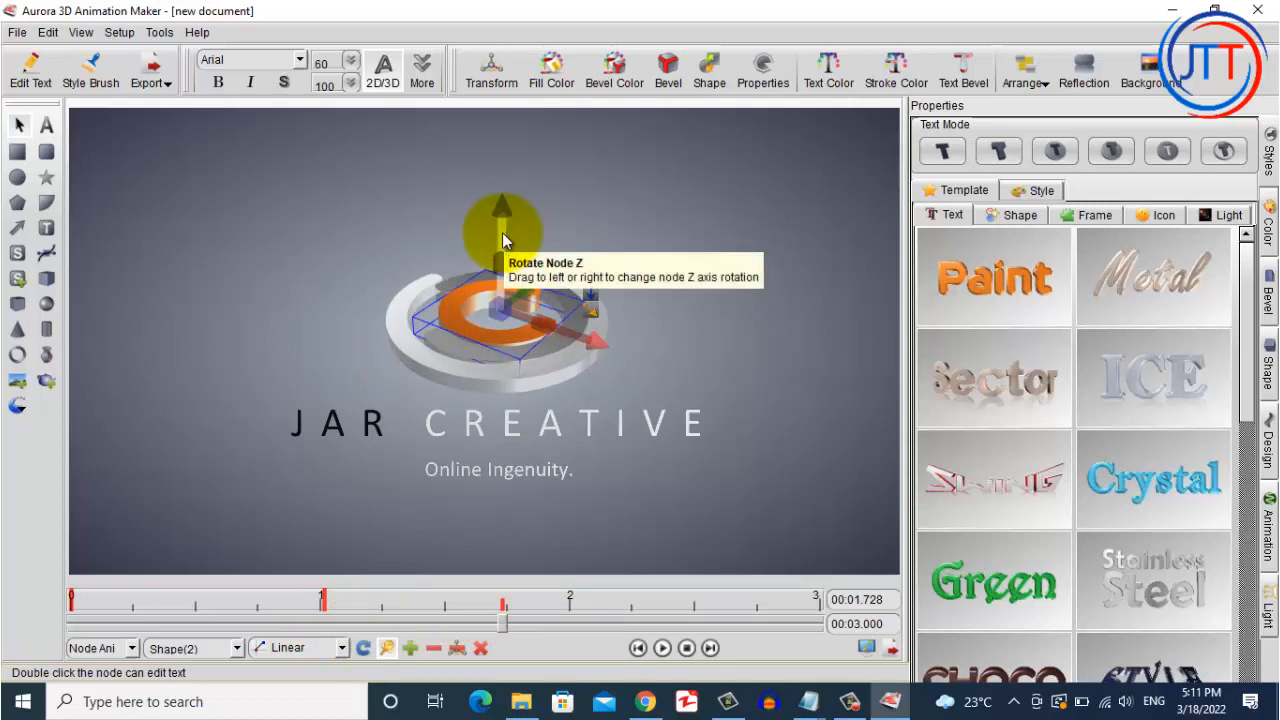
mouse_move(503, 236)
mouse_down()
mouse_move(616, 246)
mouse_move(851, 191)
mouse_move(1013, 183)
mouse_up()
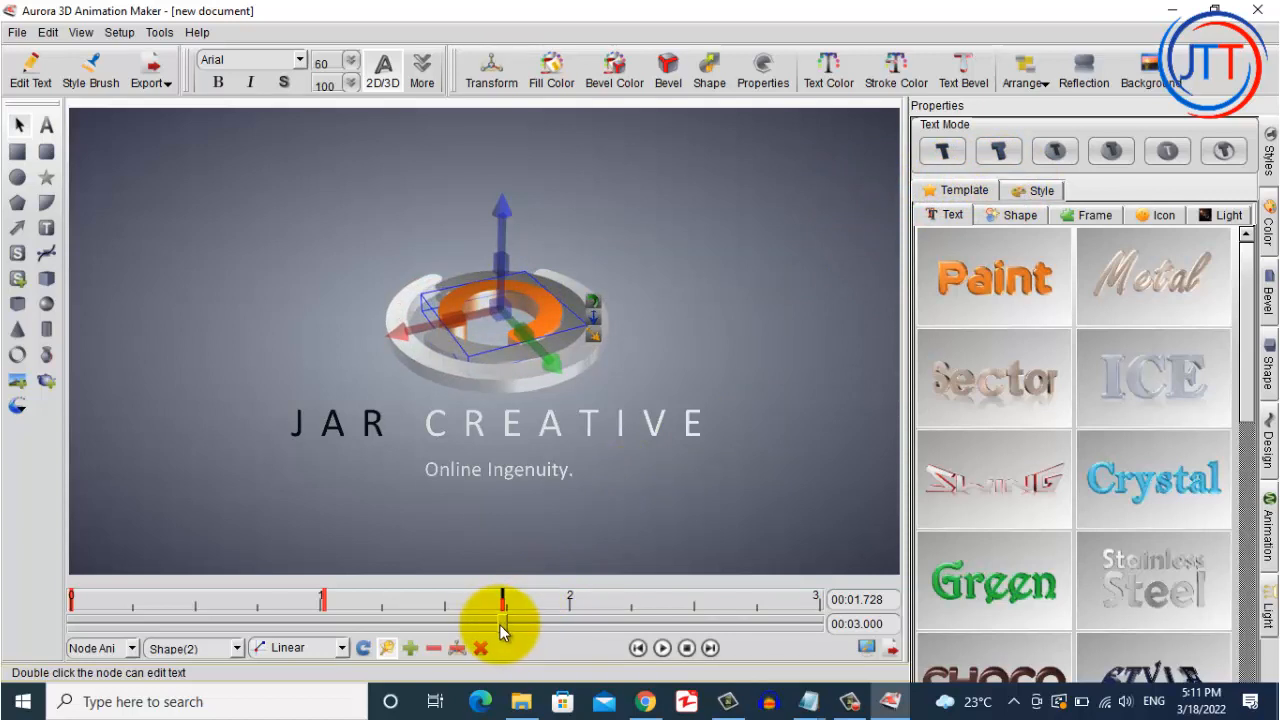
drag(527, 624, 643, 630)
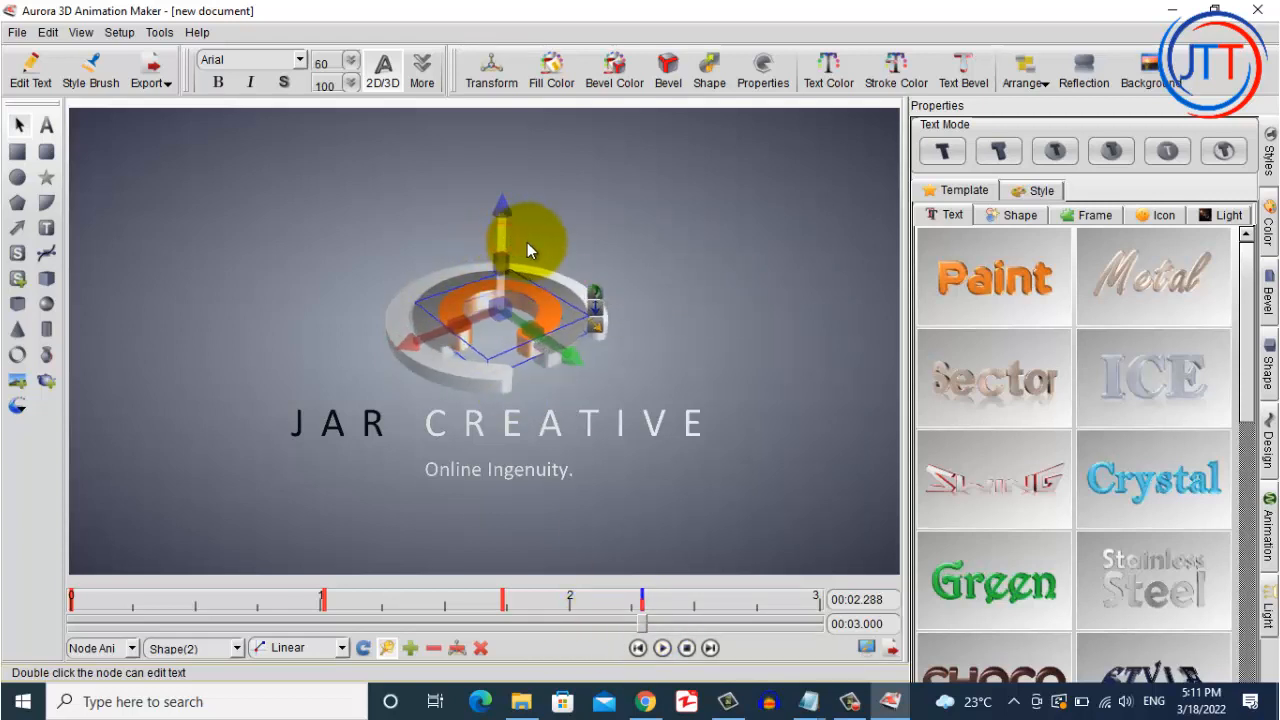
drag(593, 250, 718, 244)
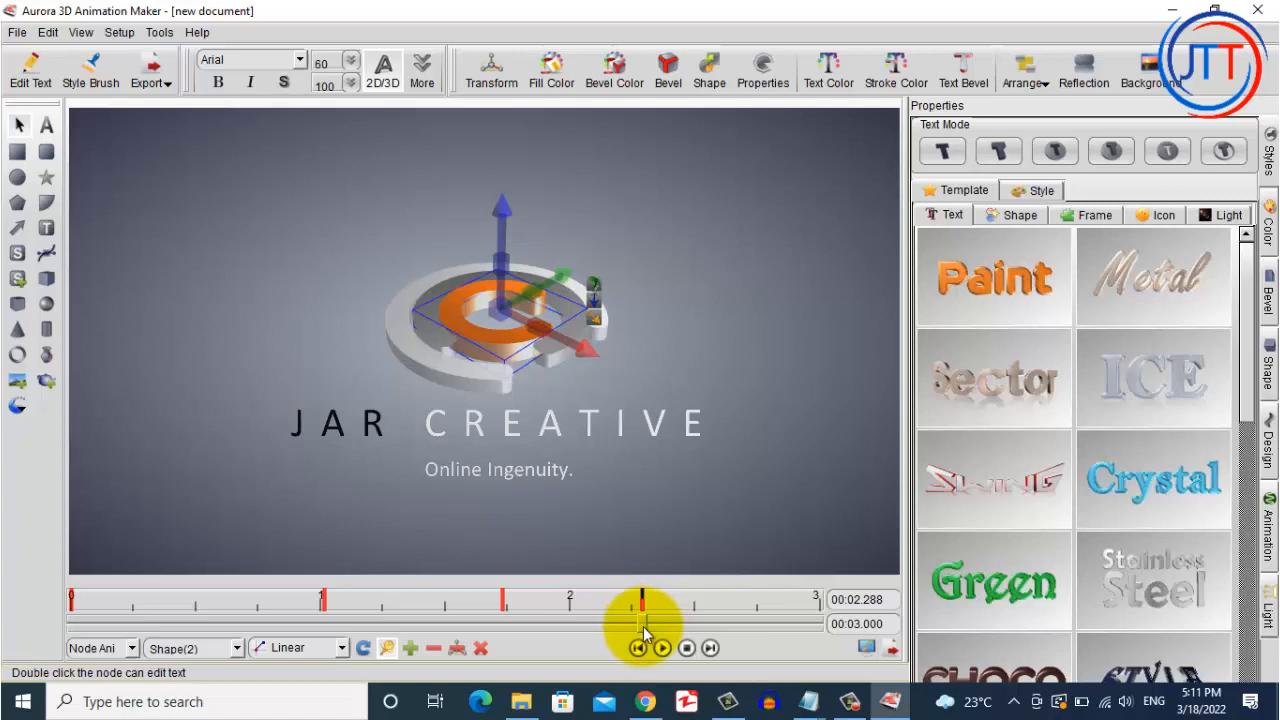
drag(645, 632, 677, 624)
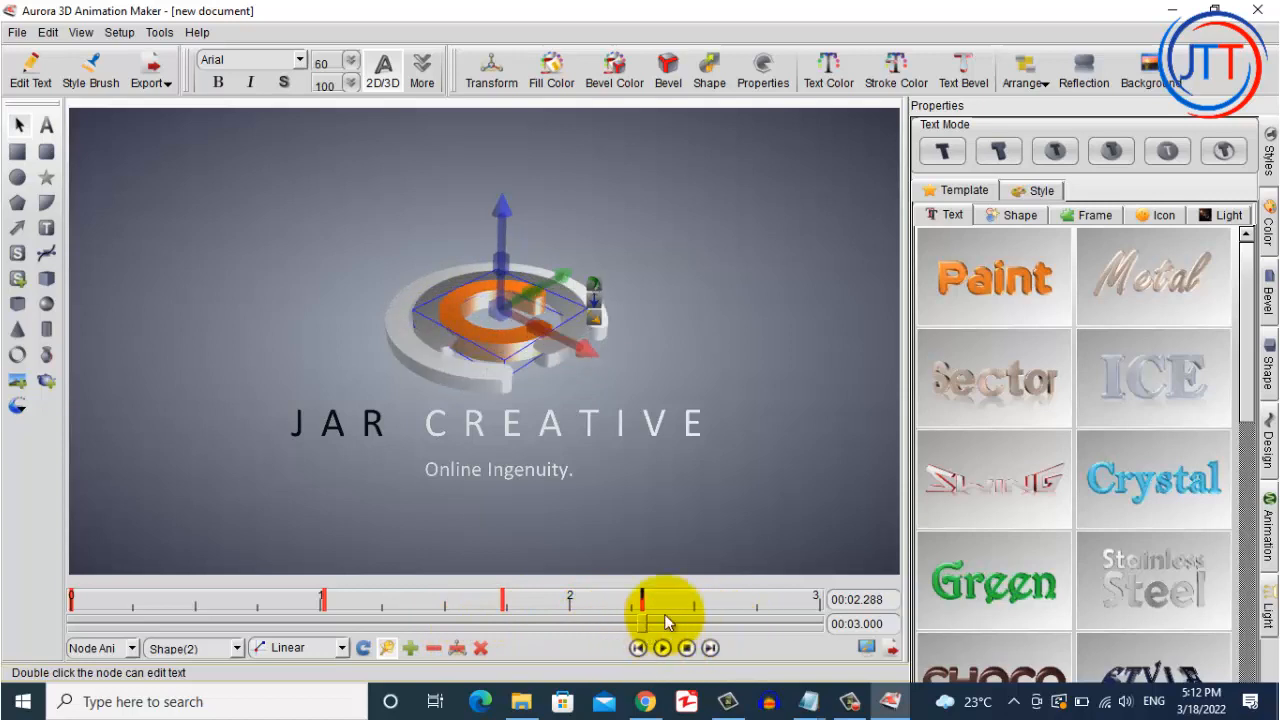
- Add a keyframe at 00:00.762 that tilts the orange C about its X axis, and rotate it further at that same time
drag(641, 622, 266, 620)
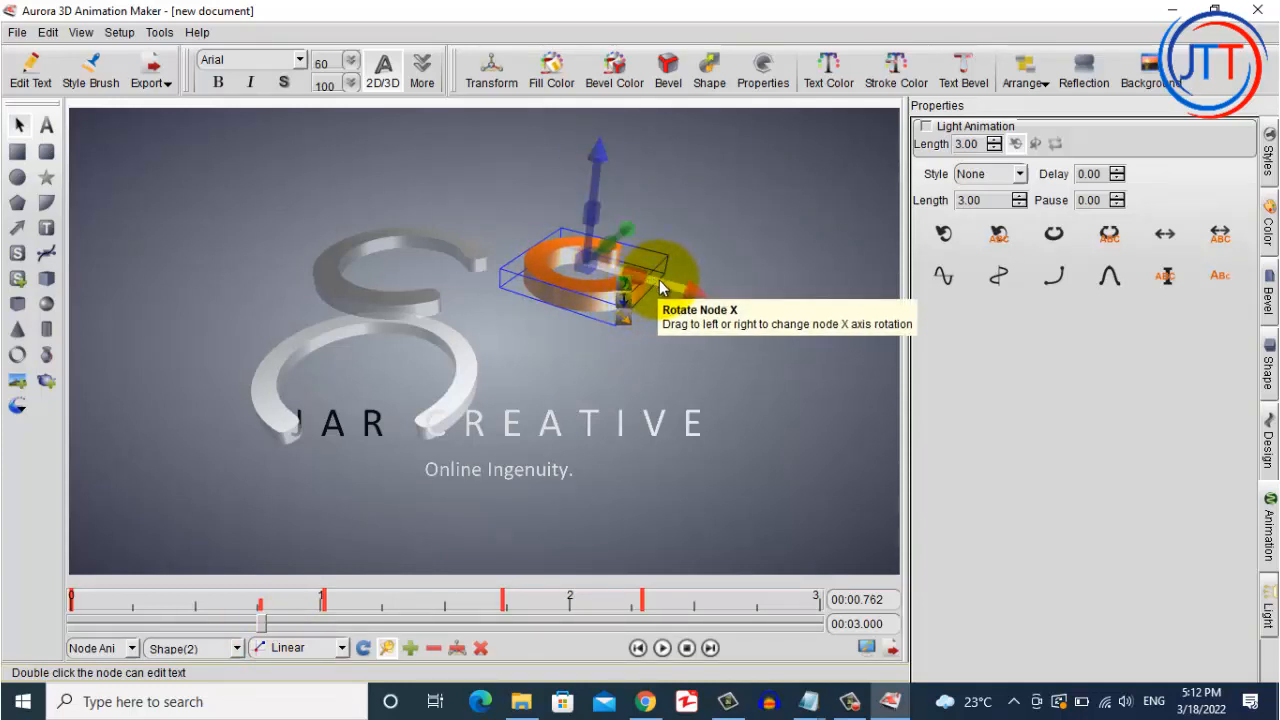
drag(661, 286, 819, 240)
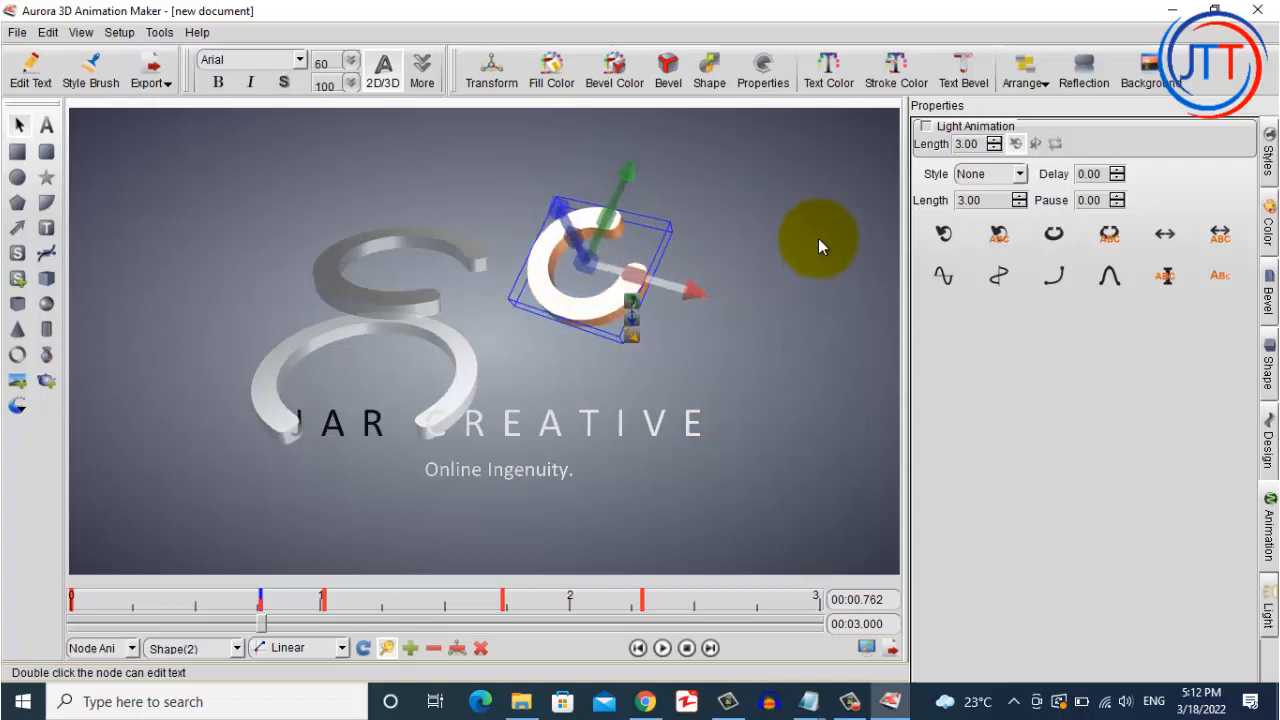
click(410, 648)
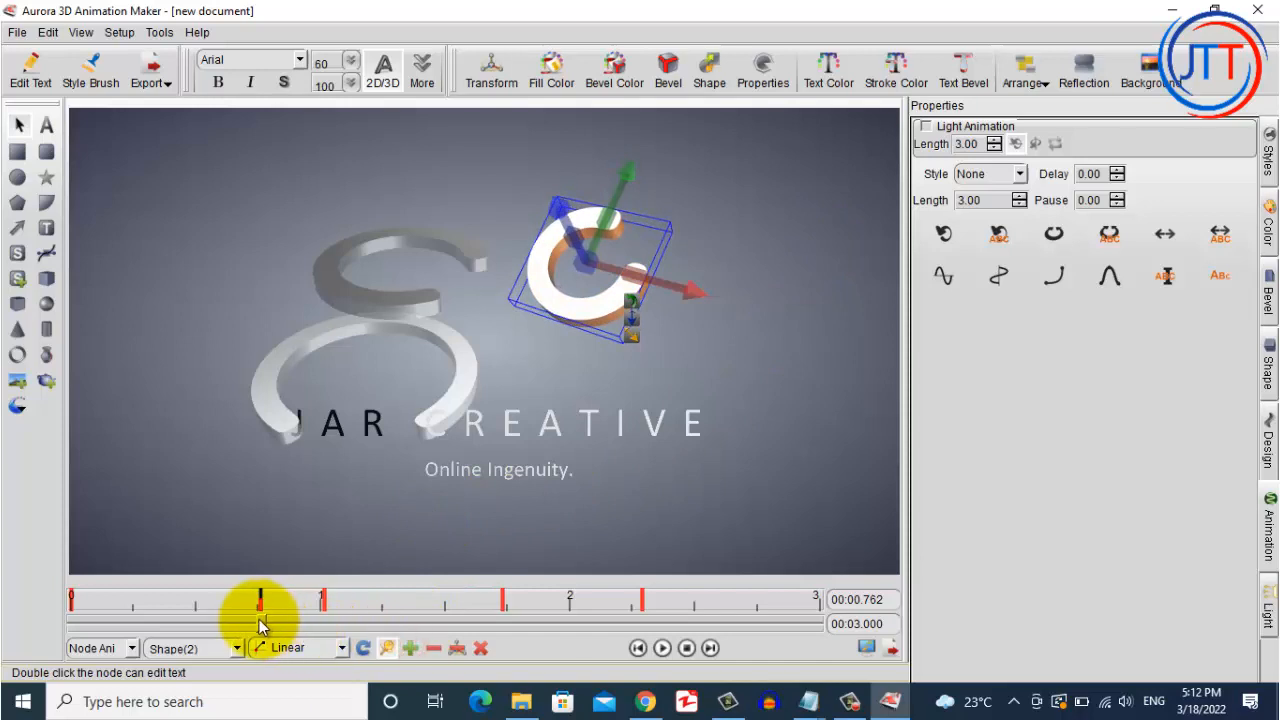
mouse_move(262, 624)
mouse_down()
mouse_move(290, 626)
mouse_move(120, 625)
mouse_move(260, 622)
mouse_up()
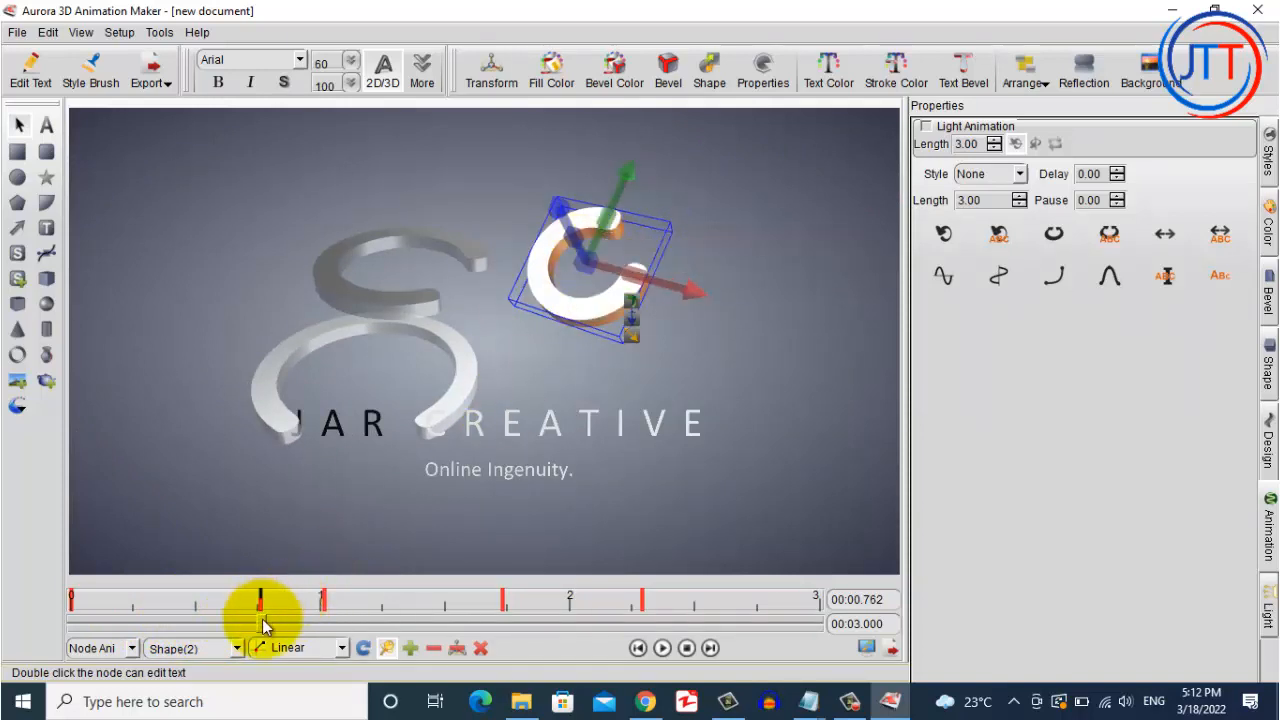
mouse_move(270, 625)
mouse_down()
mouse_move(322, 622)
mouse_move(262, 621)
mouse_up()
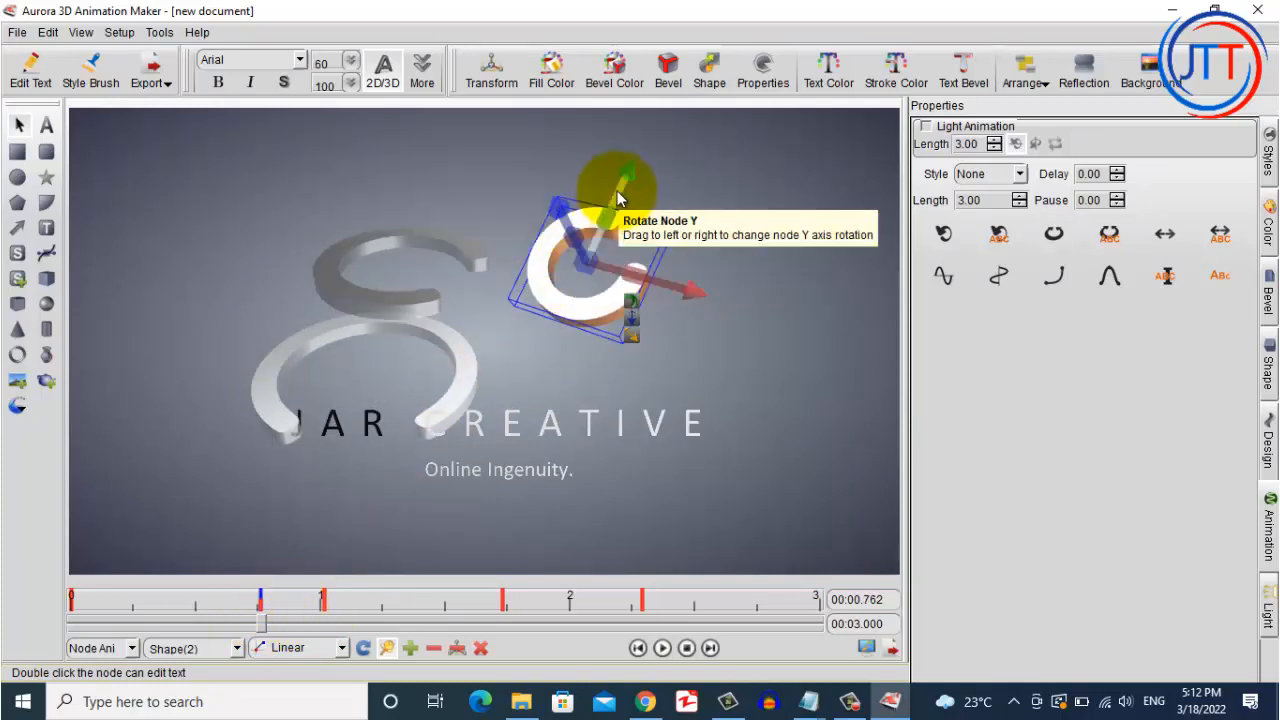
drag(620, 197, 568, 606)
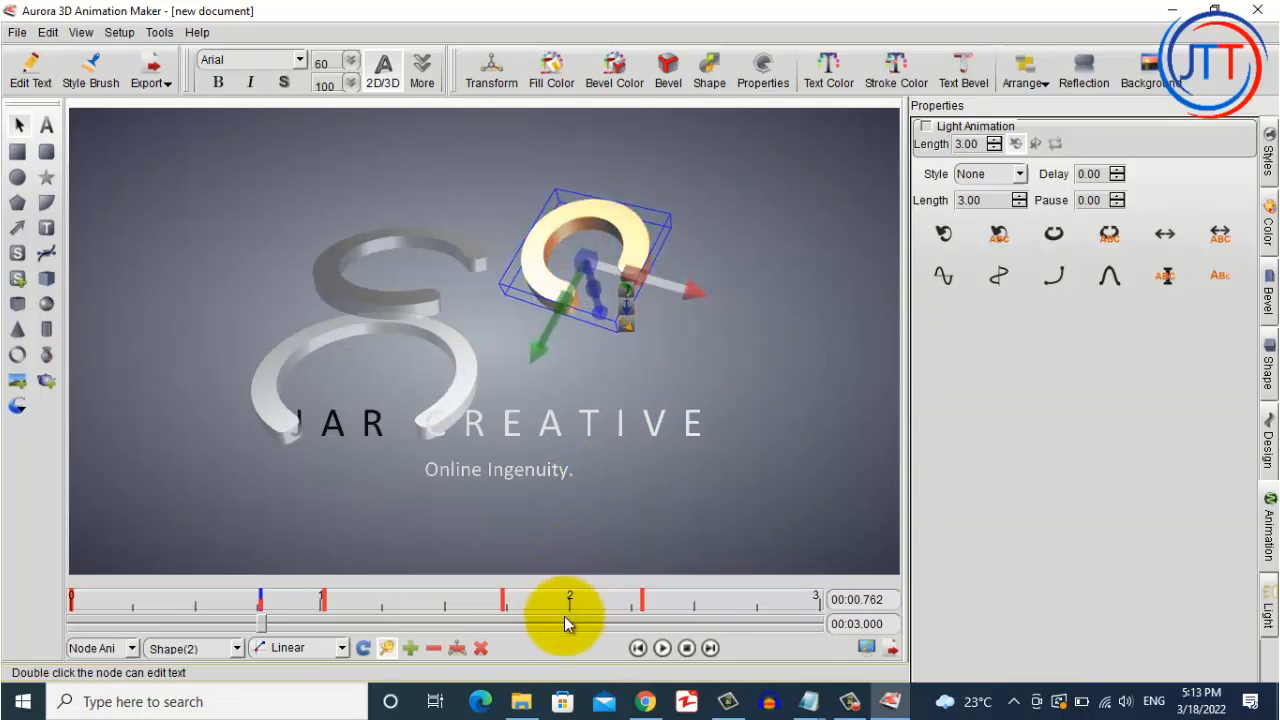
- Add a keyframe at 00:00.915 that rotates the orange C about its X axis until it lies flat like the rings
drag(260, 625, 298, 632)
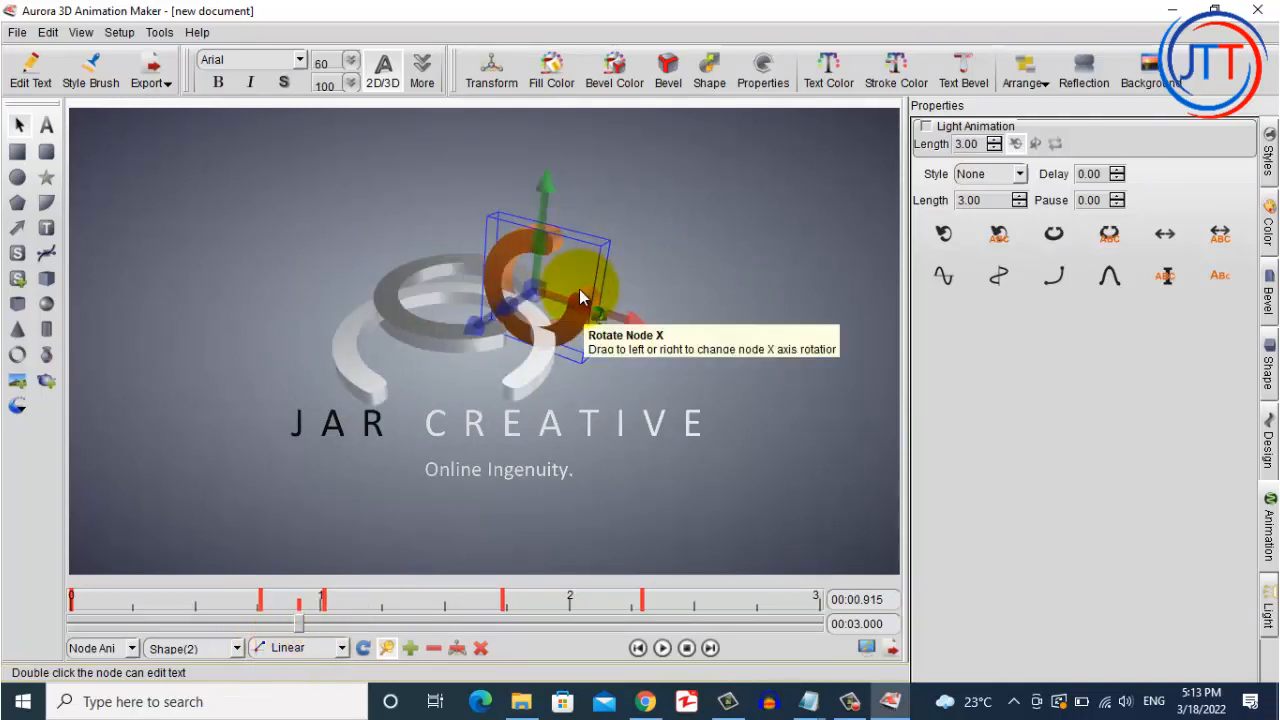
drag(622, 306, 700, 130)
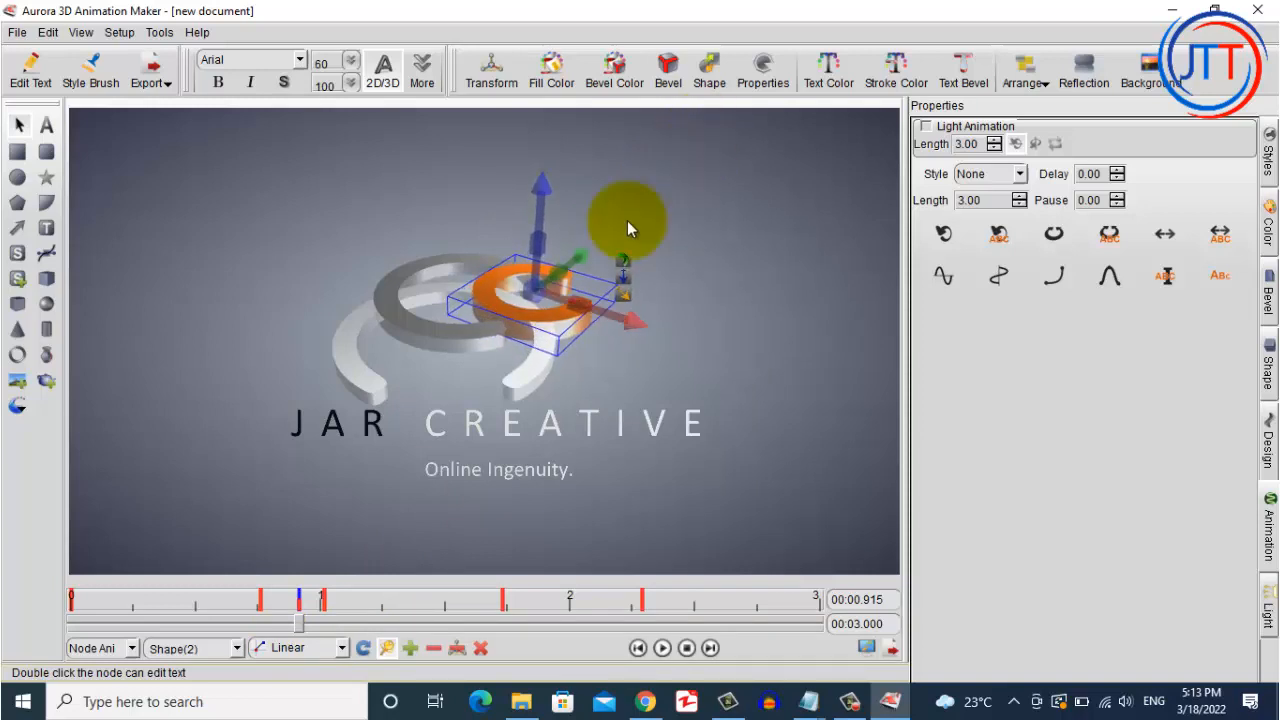
click(410, 648)
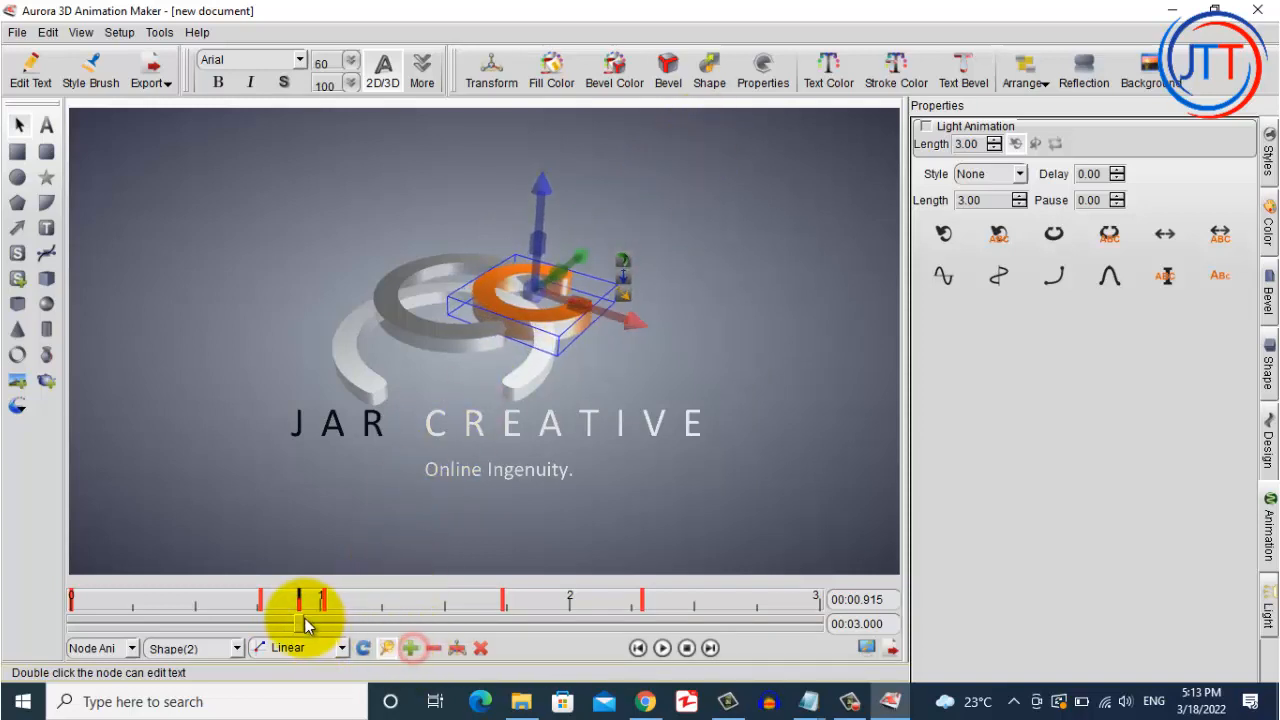
- At time 0, move the JAR CREATIVE text straight down out of view below the canvas
drag(298, 625, 25, 650)
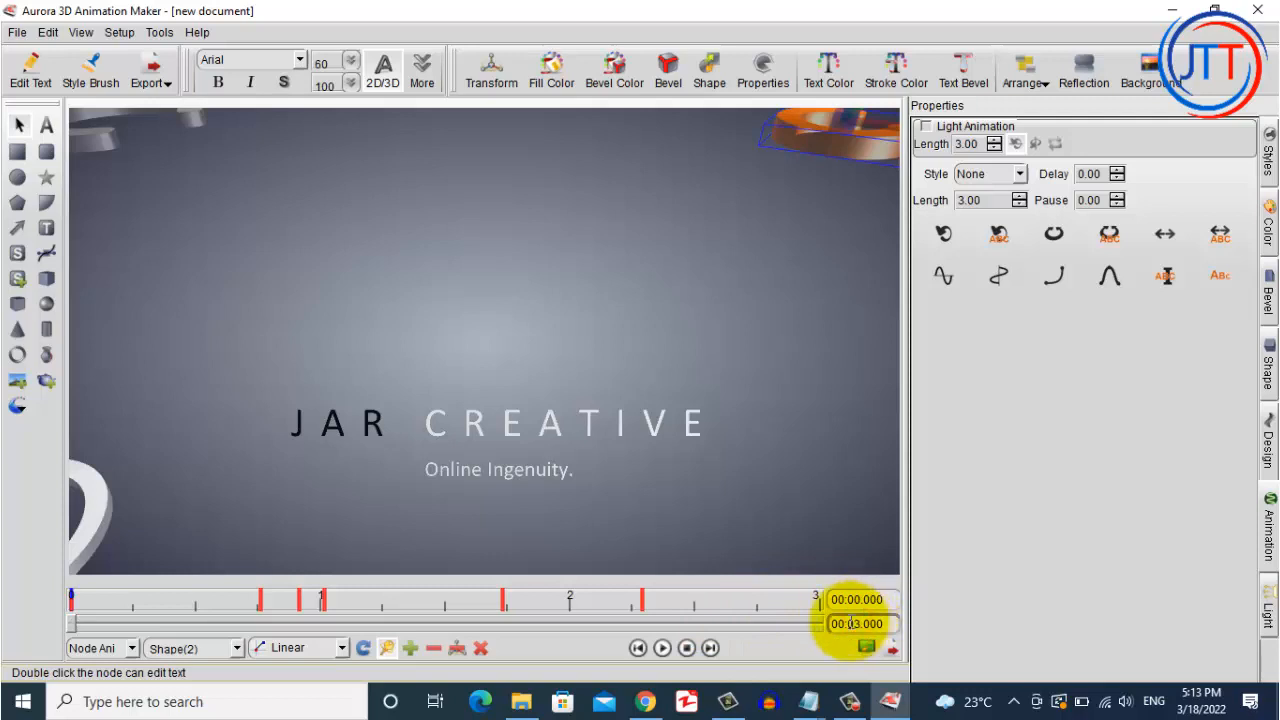
click(495, 428)
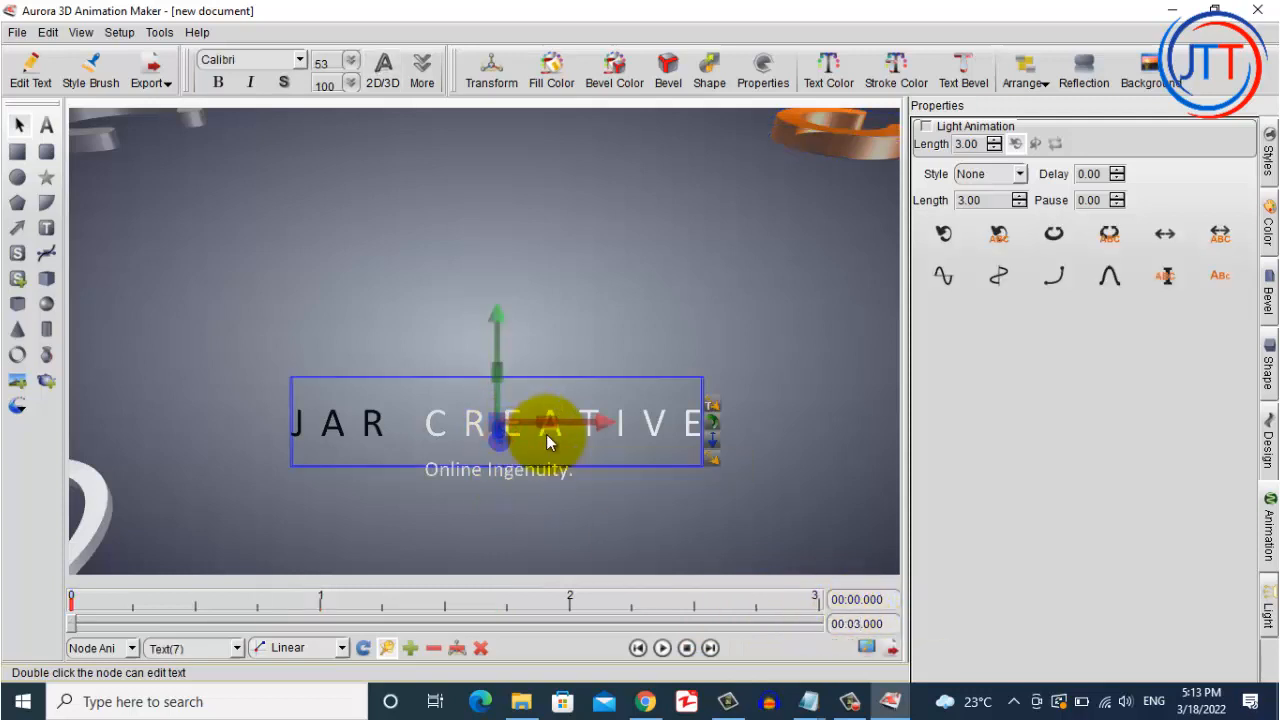
drag(546, 434, 546, 600)
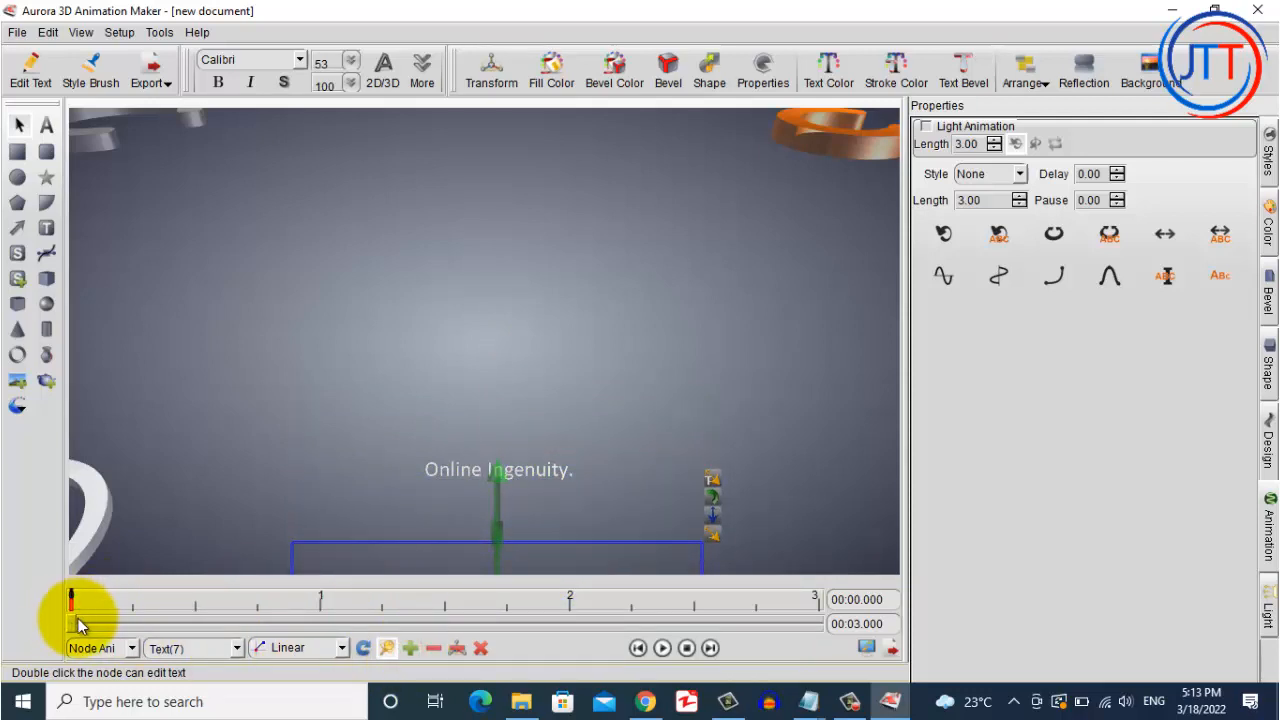
- Add a keyframe at 00:01.250 that moves the JAR CREATIVE text up into view, just below the tagline
drag(78, 618, 380, 638)
drag(464, 554, 468, 468)
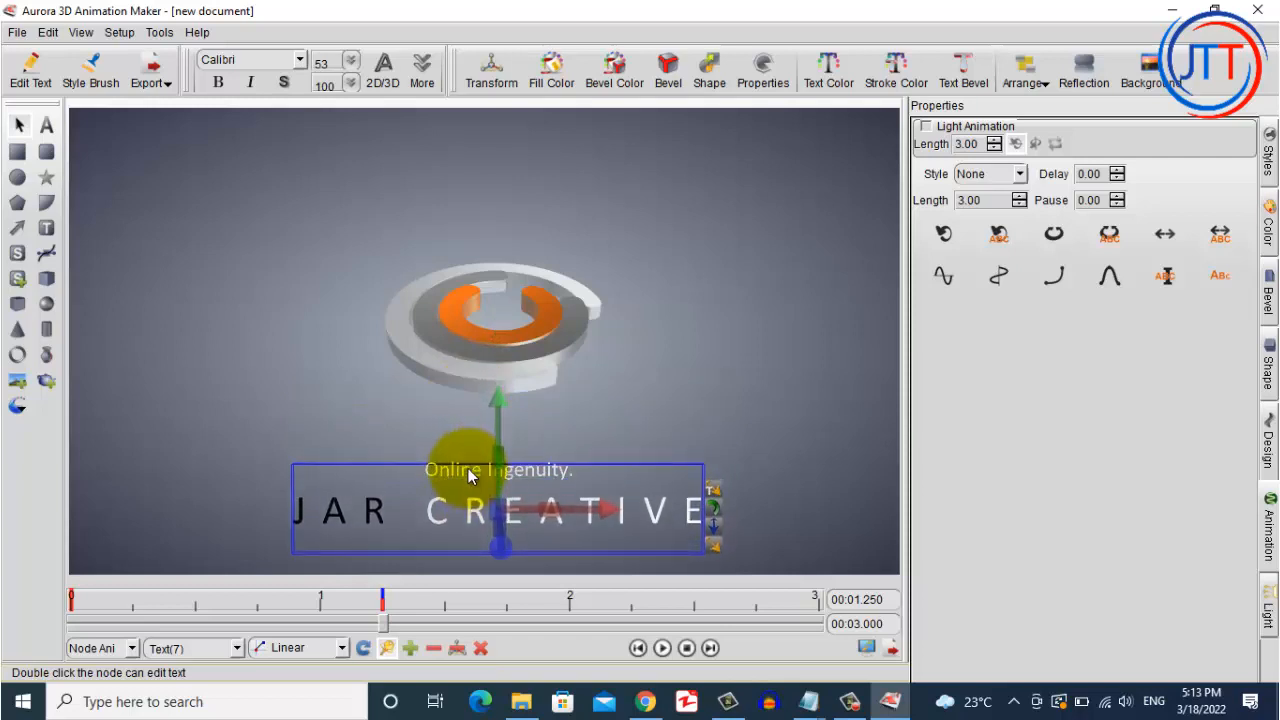
click(410, 648)
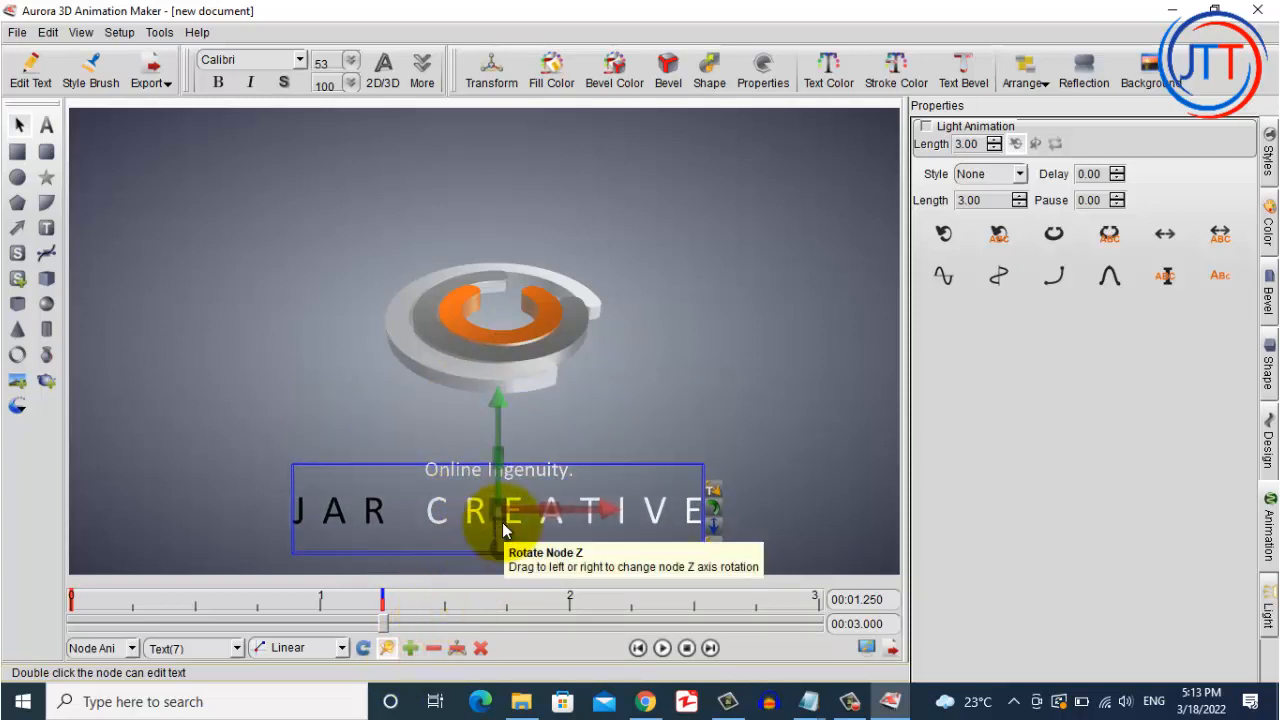
- Apply the Beat animation style with by-letter animation to the JAR CREATIVE text
mouse_move(383, 626)
mouse_down()
mouse_move(29, 617)
mouse_move(387, 623)
mouse_up()
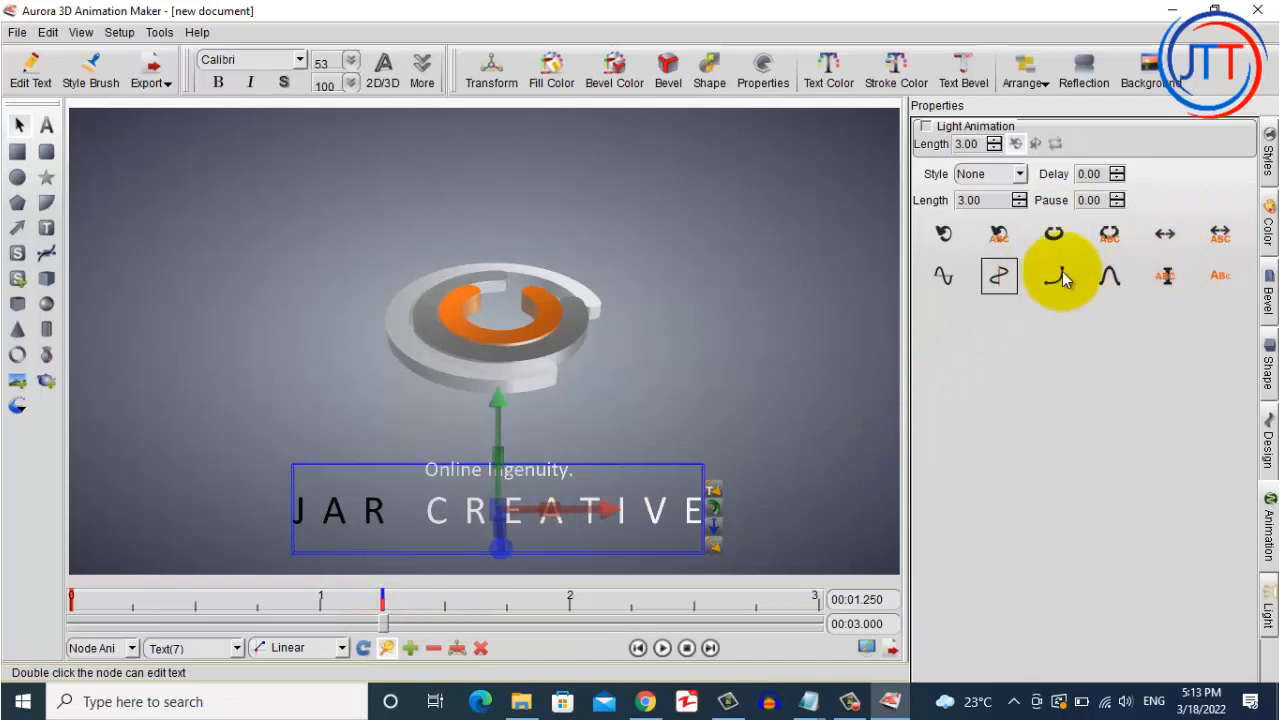
click(1216, 236)
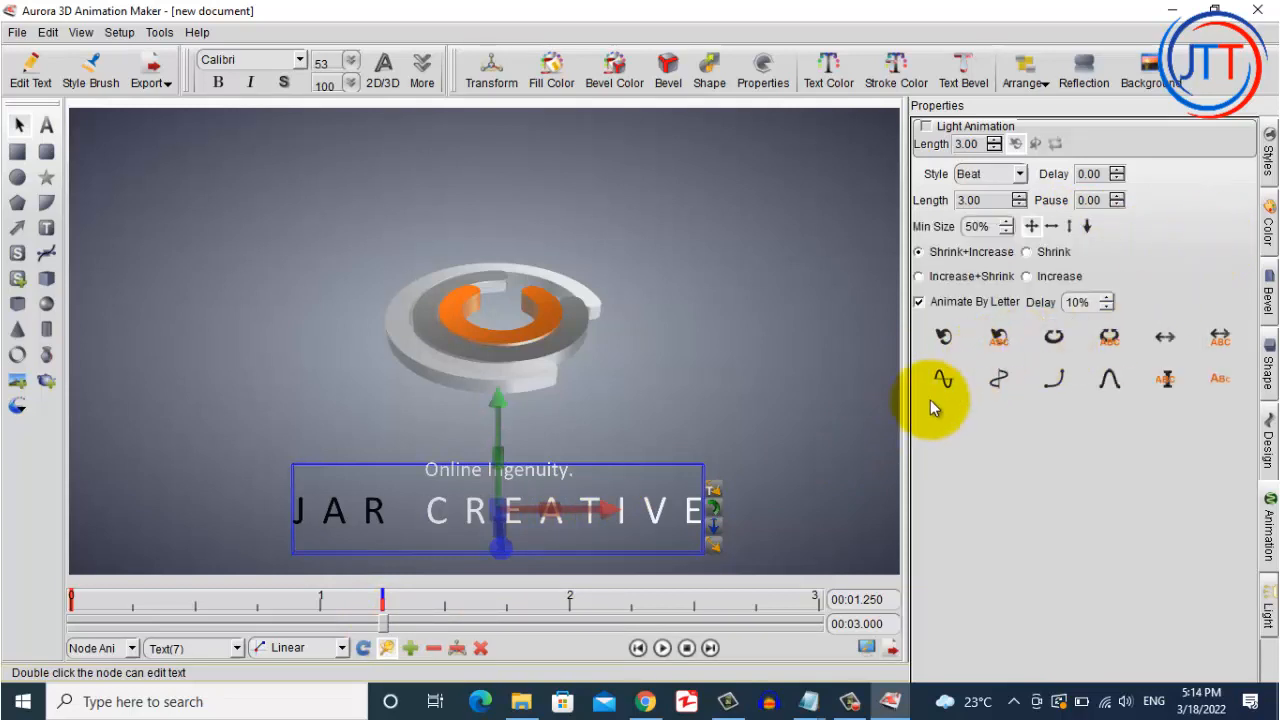
mouse_move(380, 625)
mouse_down()
mouse_move(112, 624)
mouse_move(459, 642)
mouse_move(785, 637)
mouse_move(380, 634)
mouse_up()
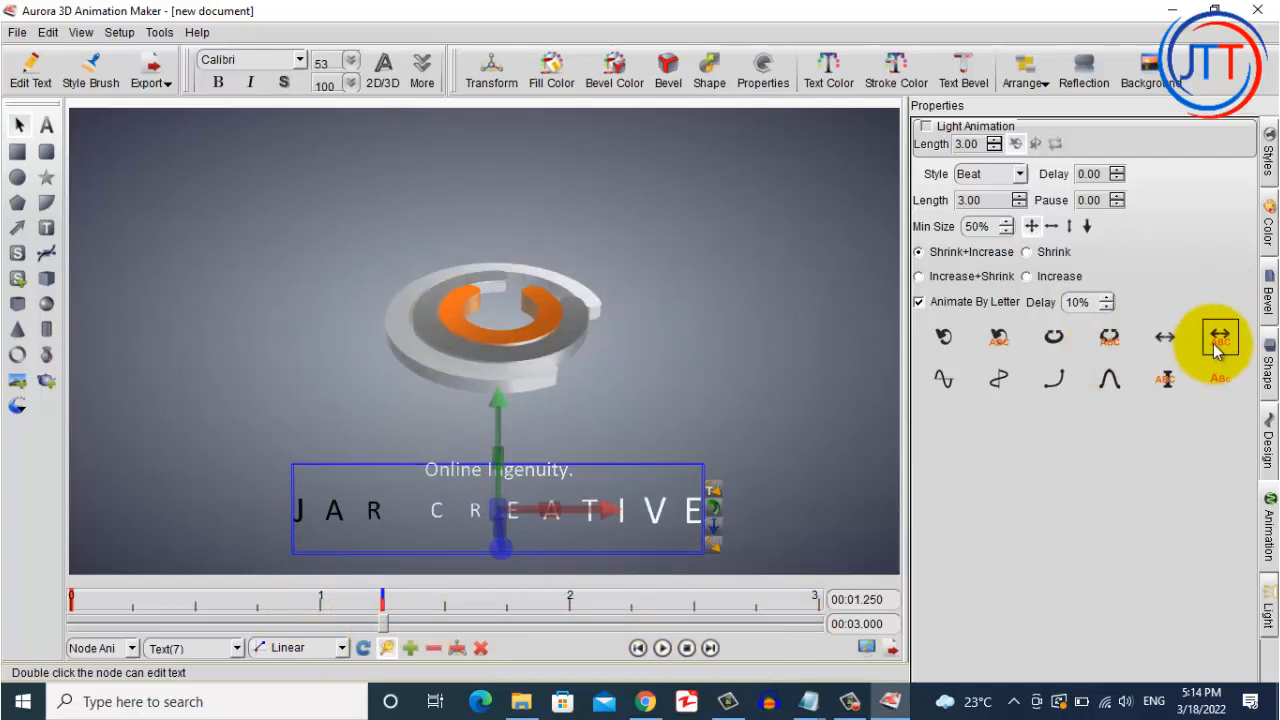
- At time 0, keyframe the "Online Ingenuity." tagline moved down to the bottom edge of the canvas
drag(384, 618, 72, 621)
click(446, 476)
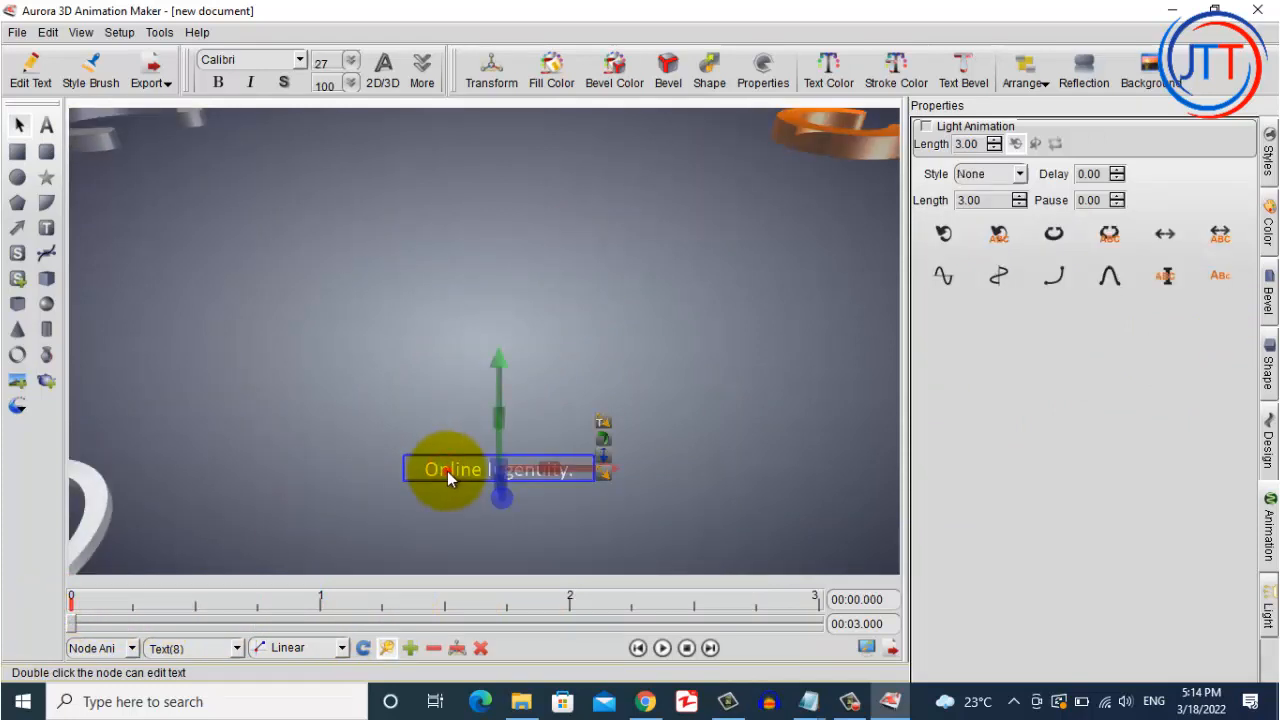
drag(447, 471, 435, 576)
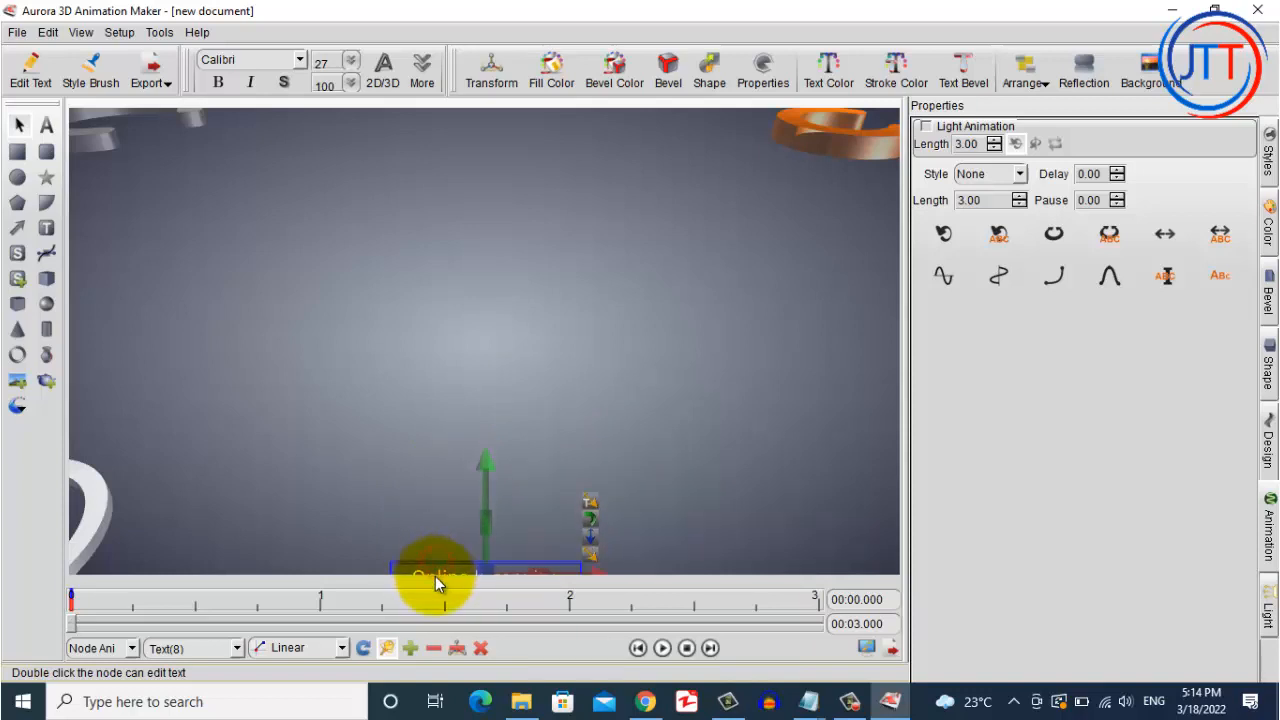
click(408, 650)
- Add a keyframe at 00:01.250 that moves the "Online Ingenuity." tagline up between the rings and the JAR CREATIVE text
drag(70, 628, 384, 626)
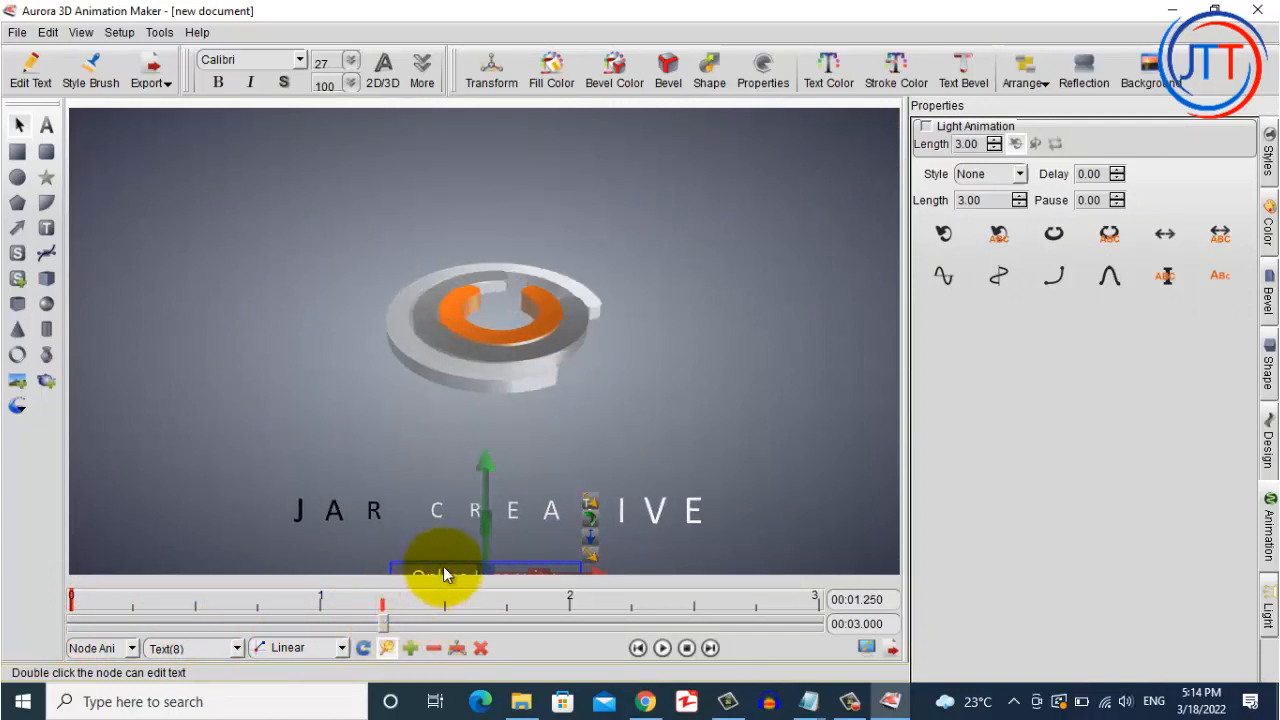
drag(443, 575, 445, 449)
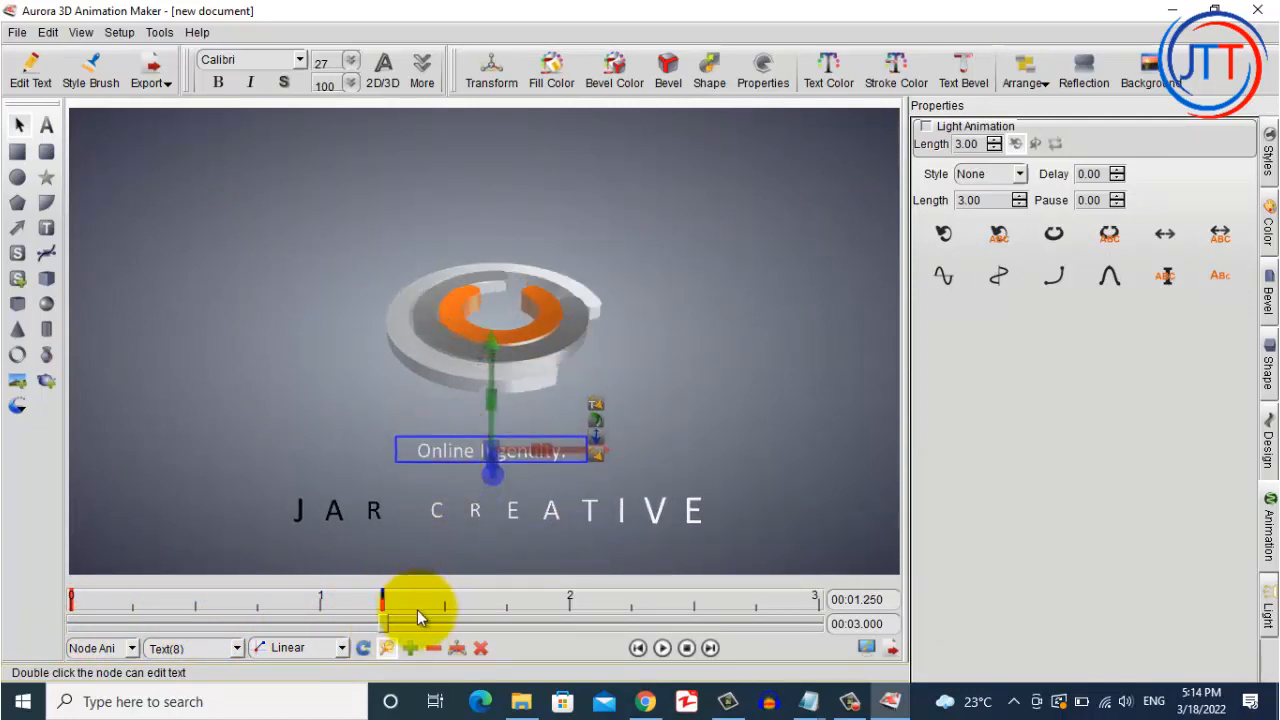
click(409, 648)
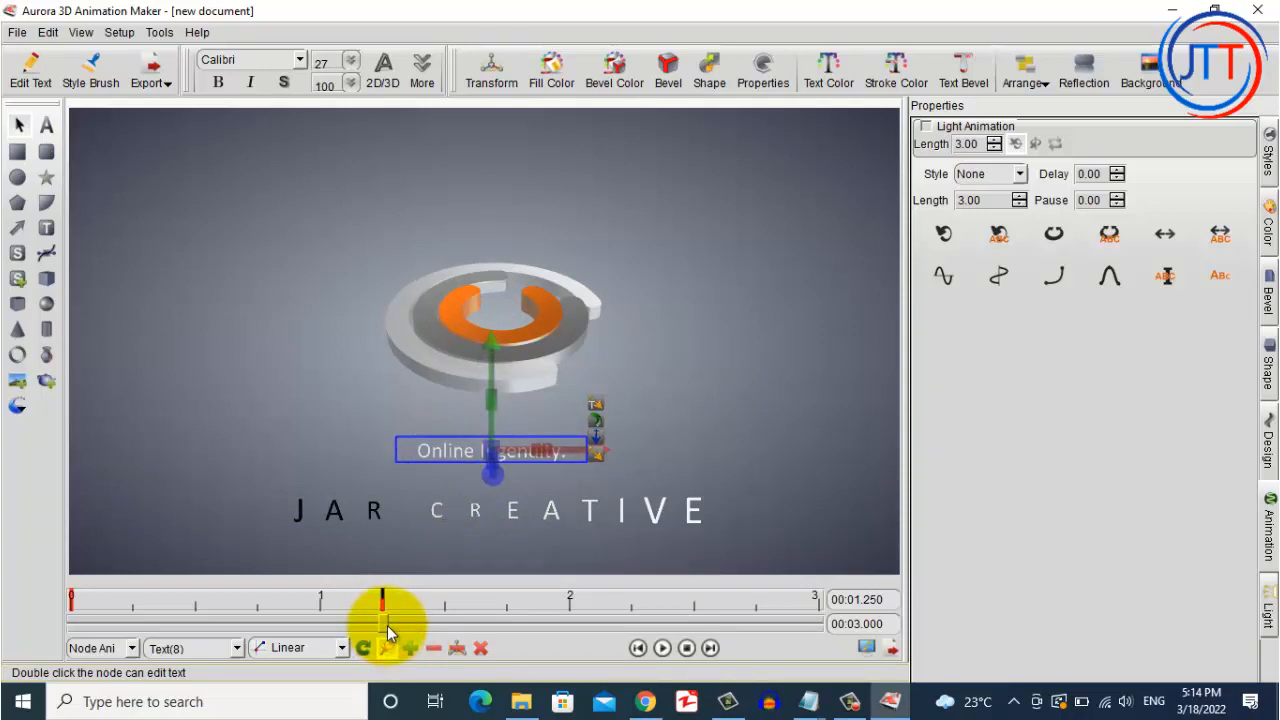
- Set the animation's total length to 10 seconds and scale the existing keyframes to the new duration
drag(387, 625, 308, 622)
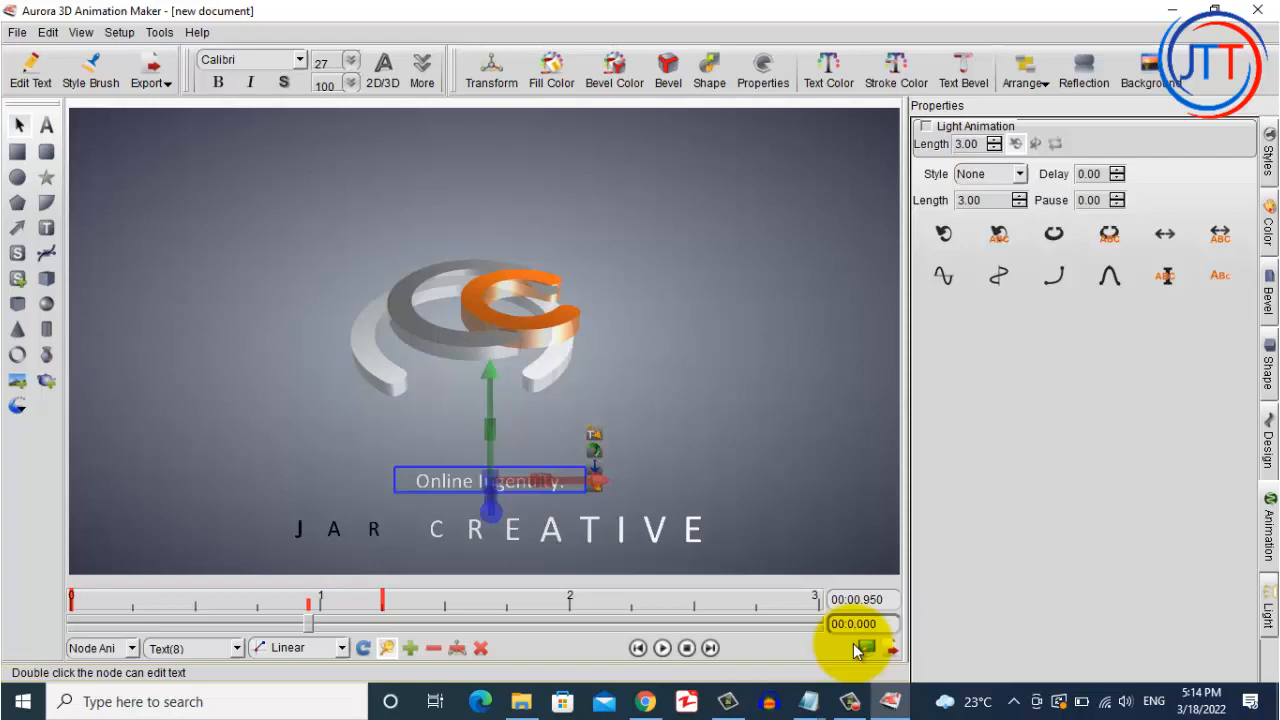
click(853, 643)
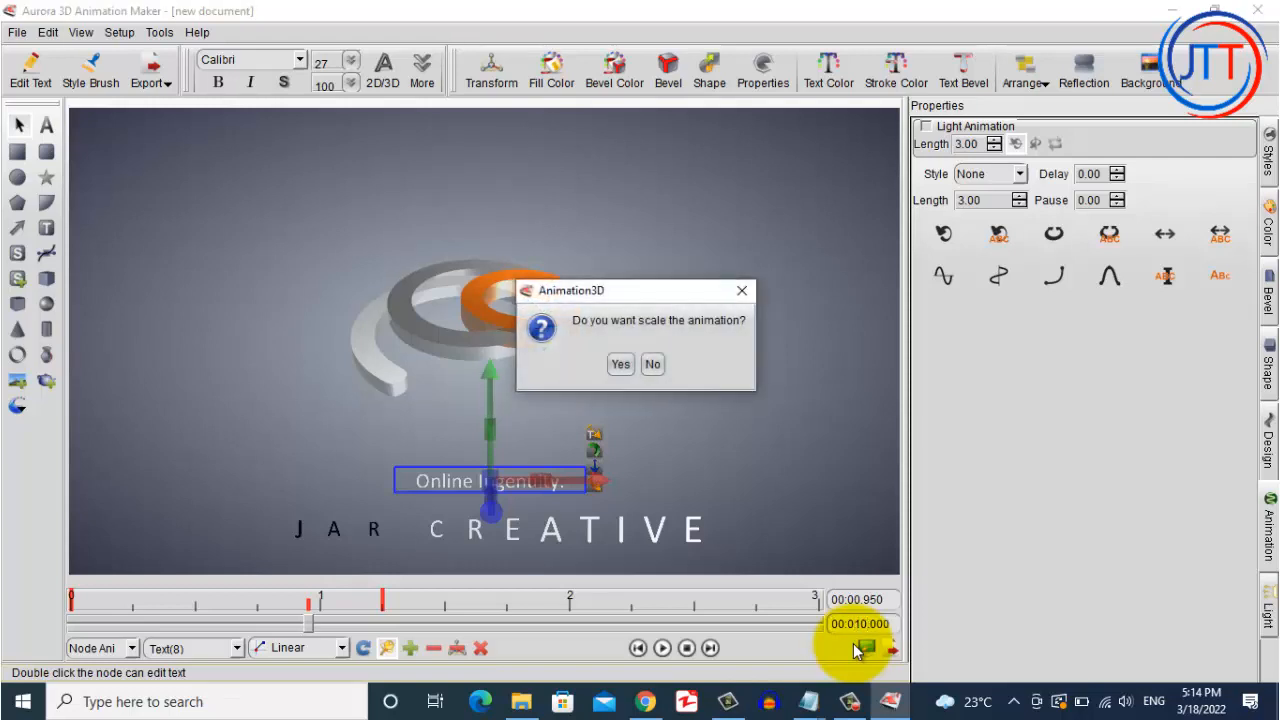
click(621, 364)
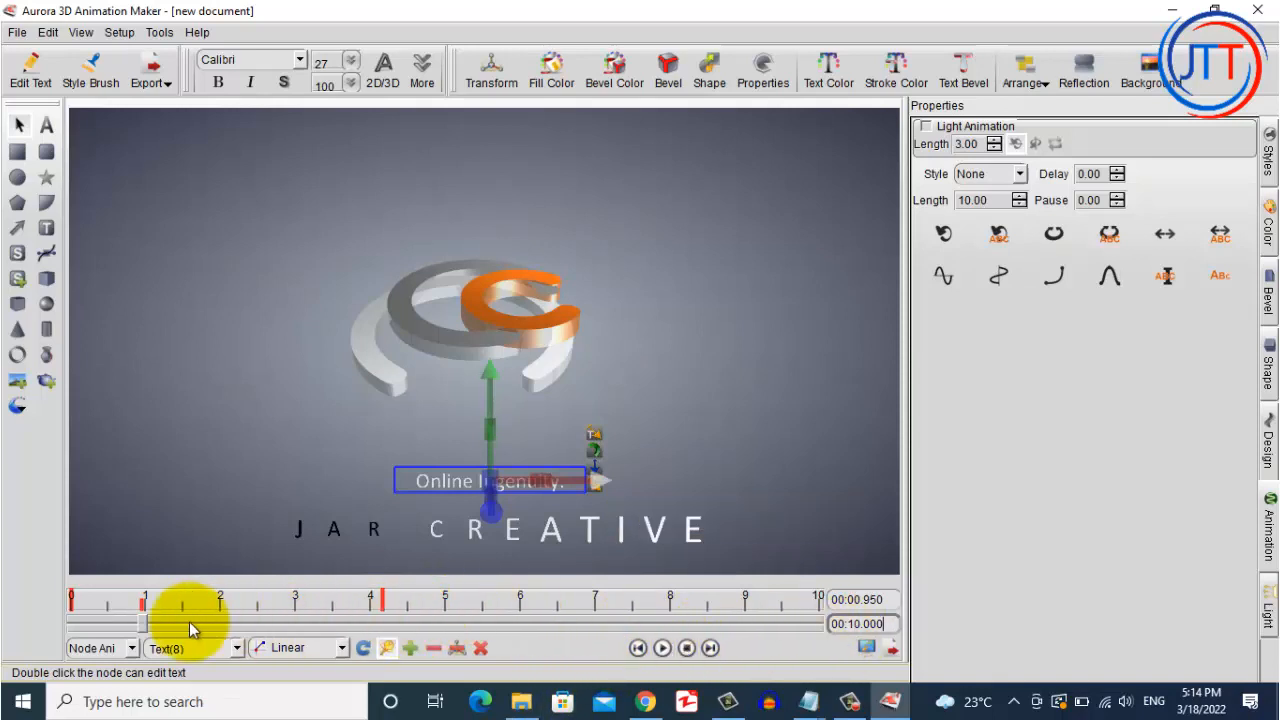
- Deselect the tagline and play the lengthened animation from the start to check the logo and text motion
drag(143, 625, 63, 623)
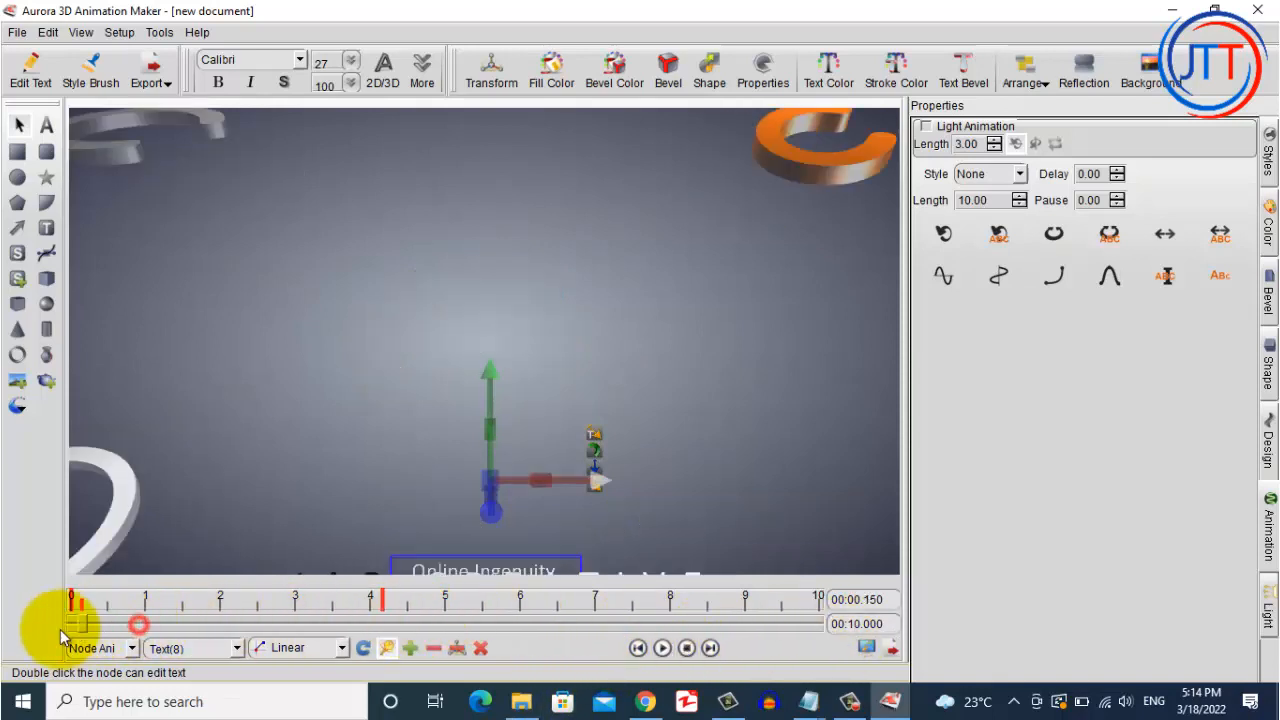
click(662, 648)
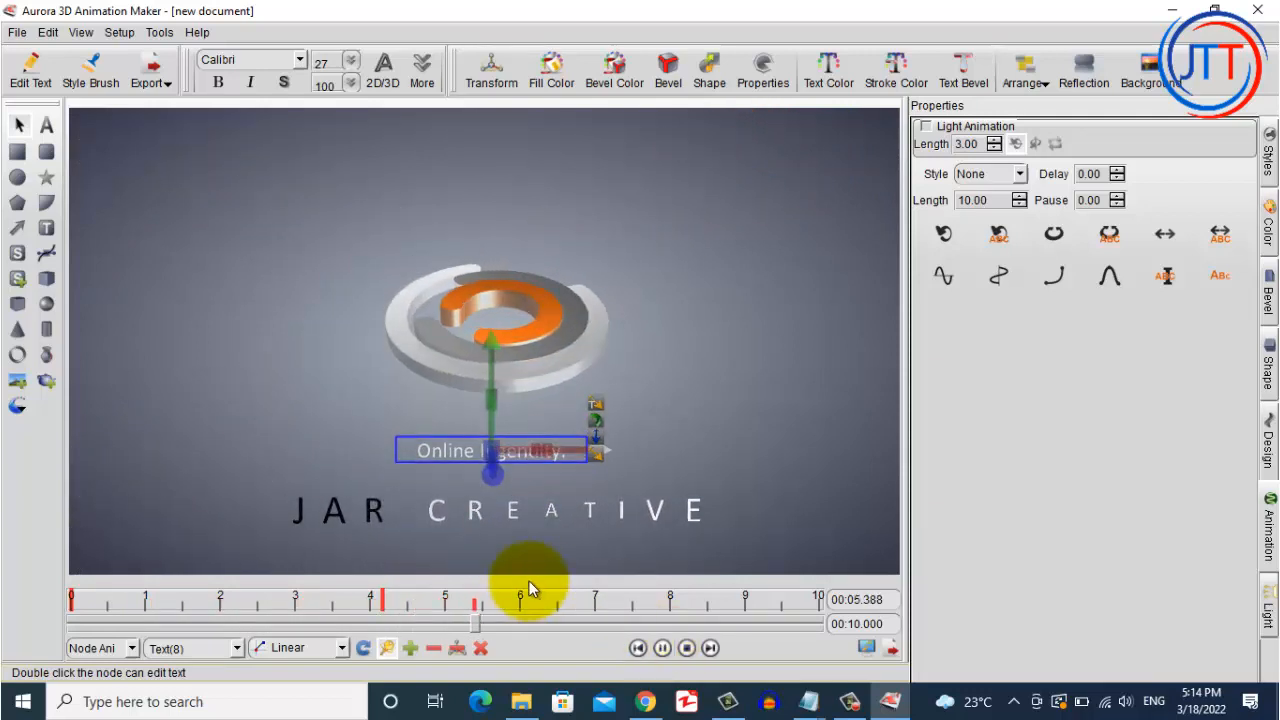
click(242, 512)
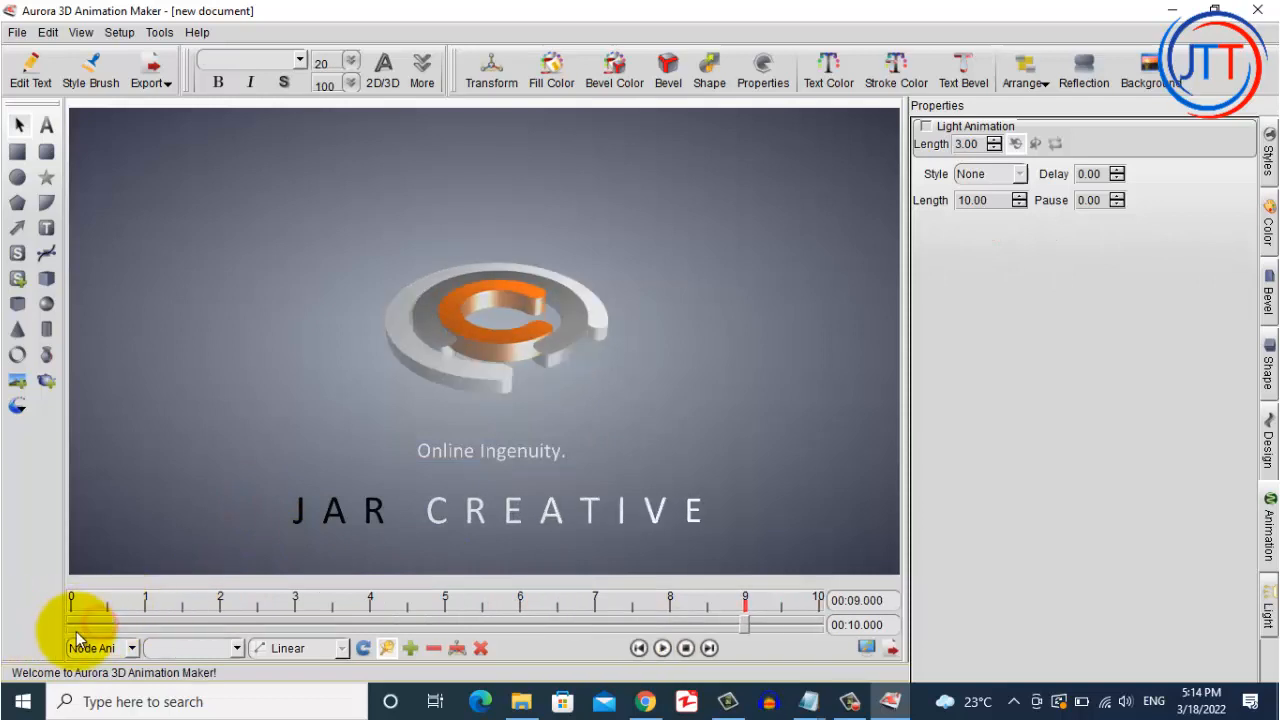
drag(707, 623, 47, 629)
click(662, 648)
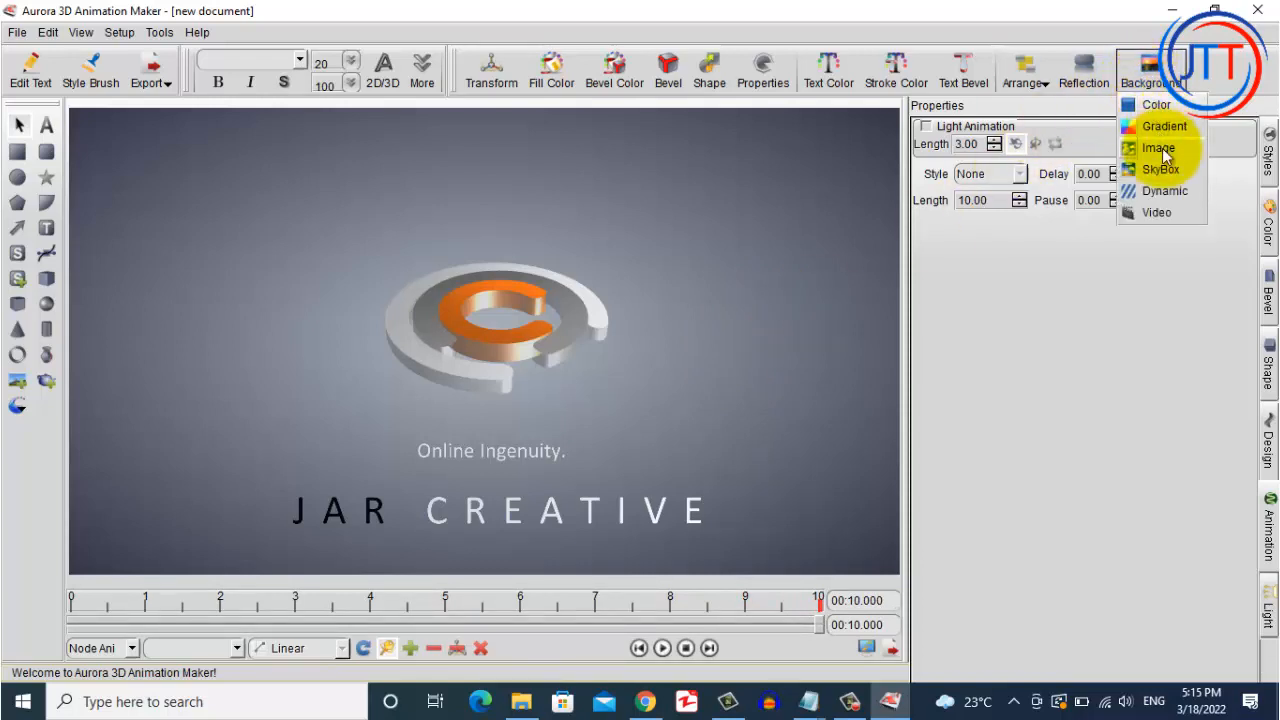
- Change the background to a solid dark green with red 17, green 69 and blue 16
click(1156, 108)
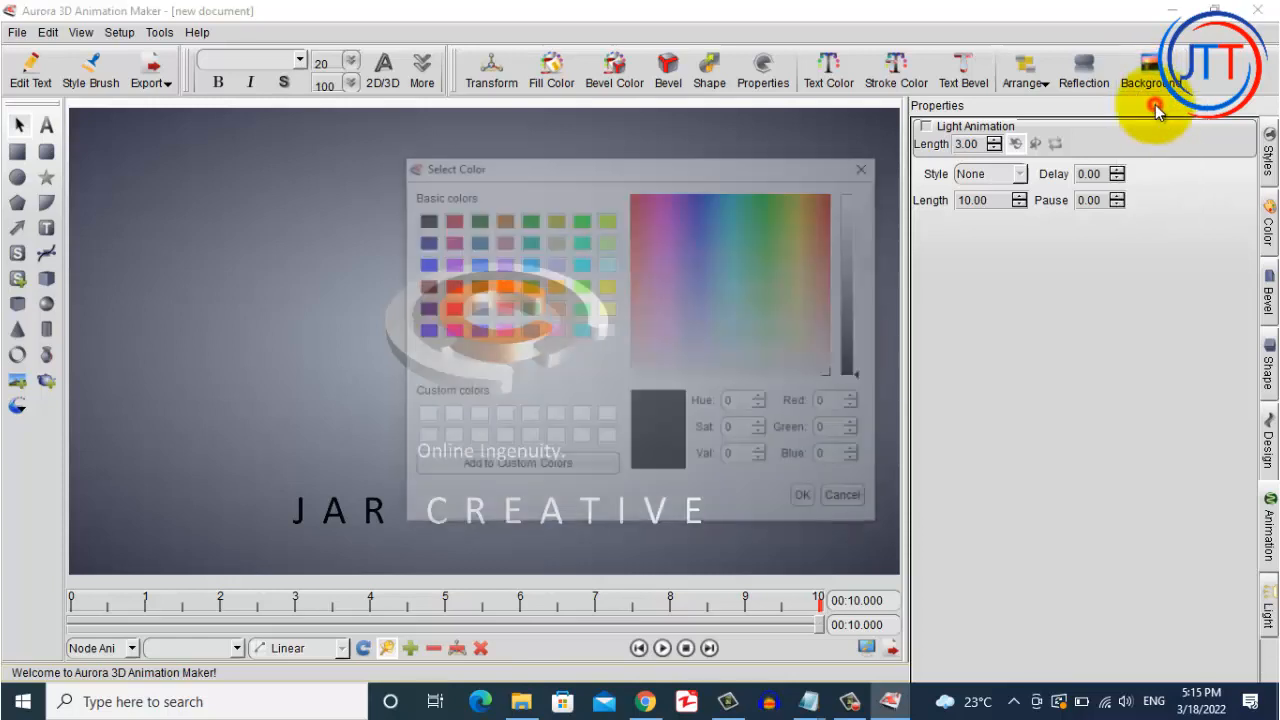
drag(757, 171, 1093, 181)
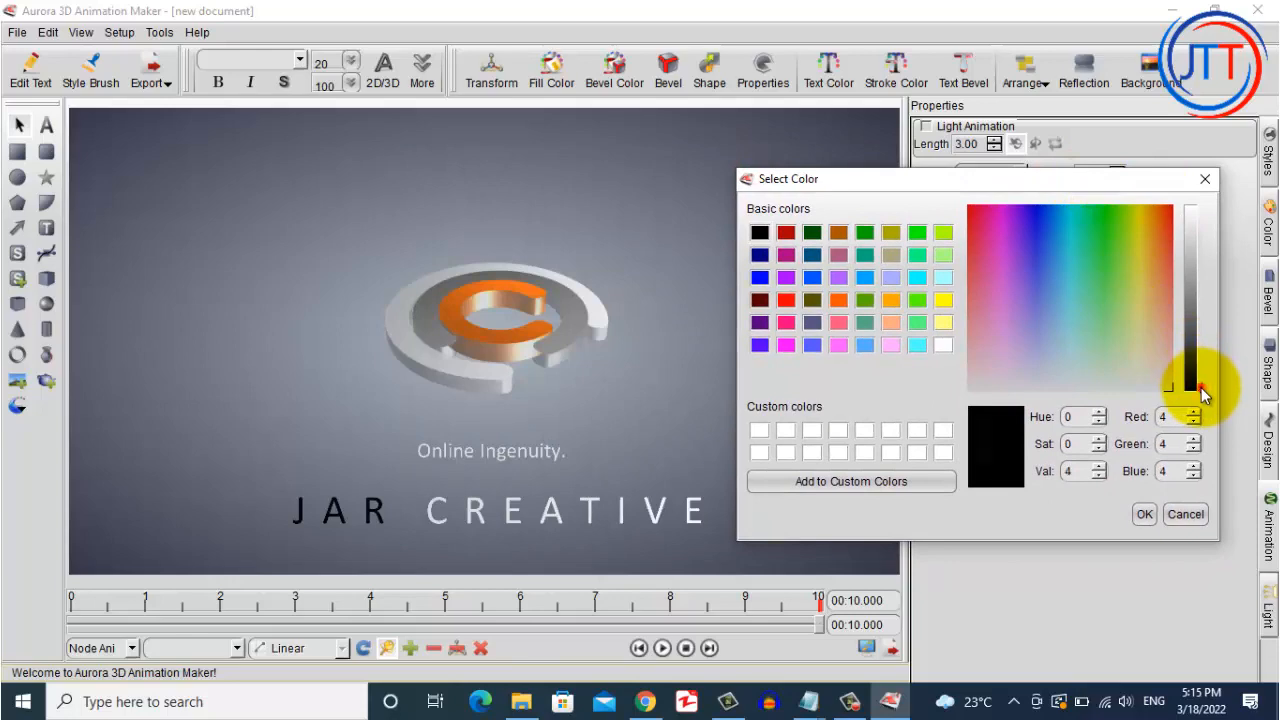
drag(1203, 395, 1198, 349)
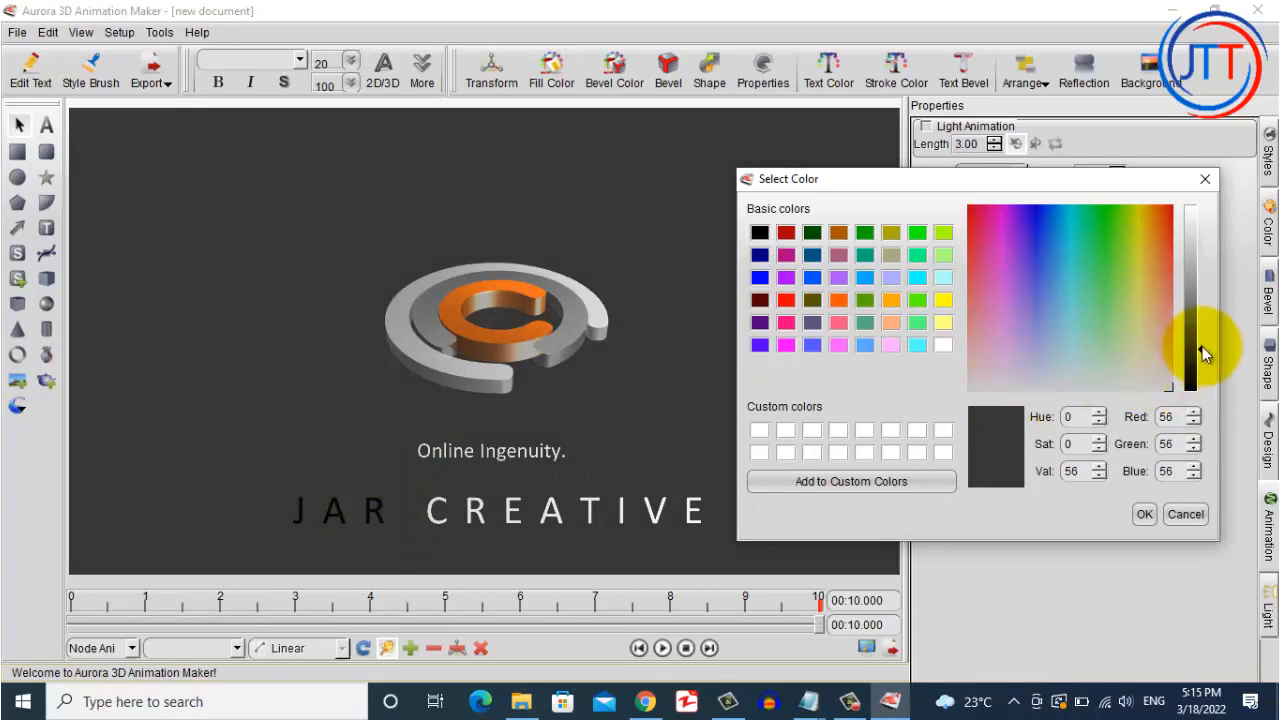
mouse_move(1202, 346)
mouse_down()
mouse_move(1195, 410)
mouse_move(1181, 203)
mouse_move(1186, 357)
mouse_move(1183, 340)
mouse_up()
click(1029, 258)
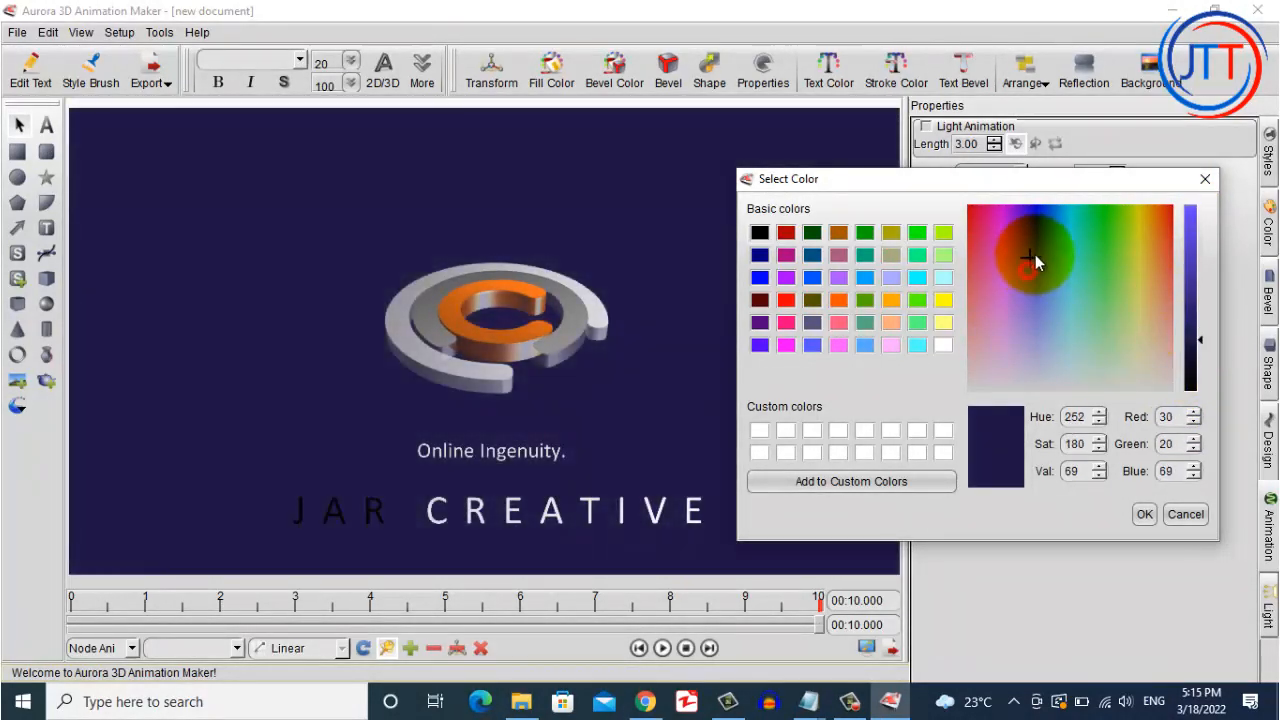
drag(1035, 256, 1114, 245)
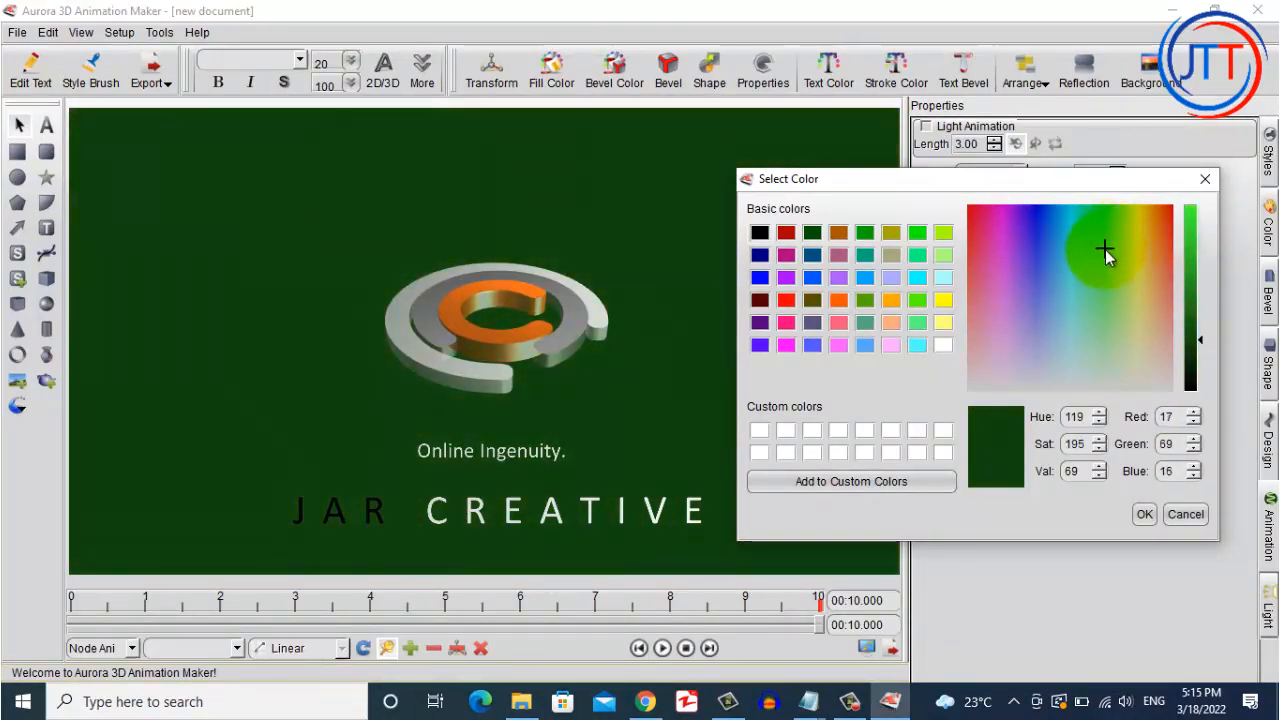
click(1145, 514)
- Play the animation from the start to review it against the green background
click(816, 627)
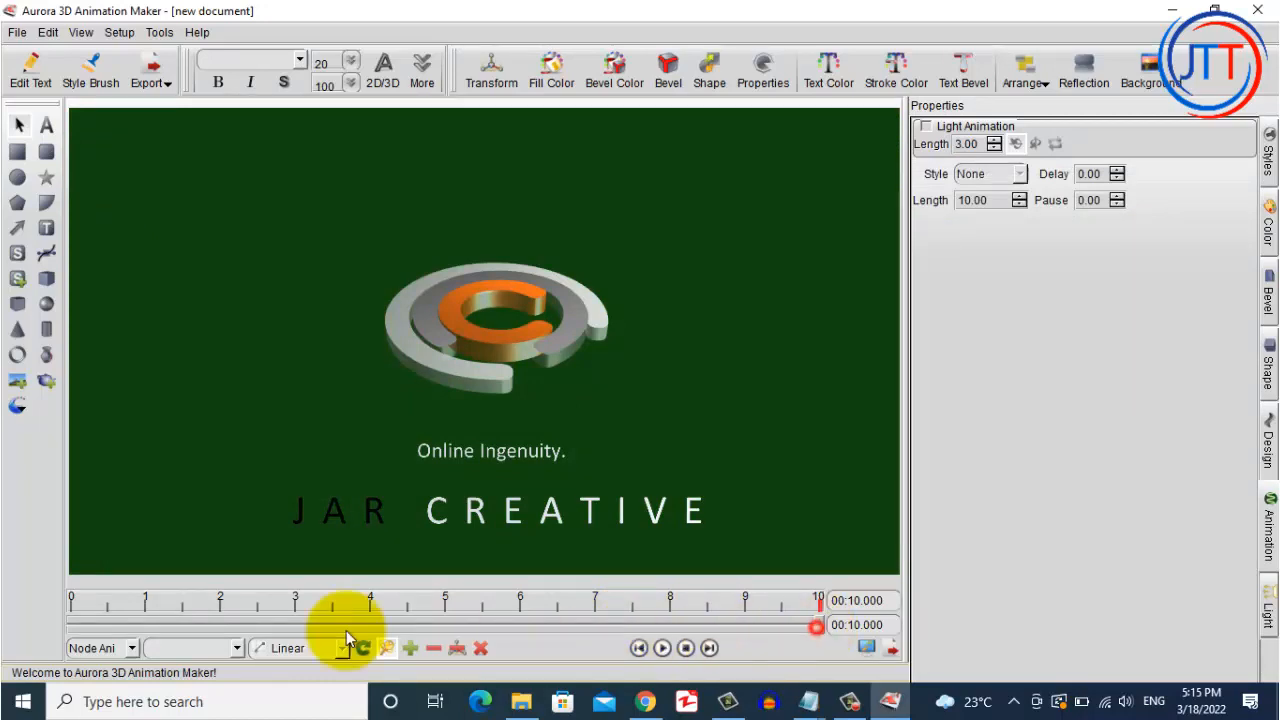
click(82, 627)
click(662, 648)
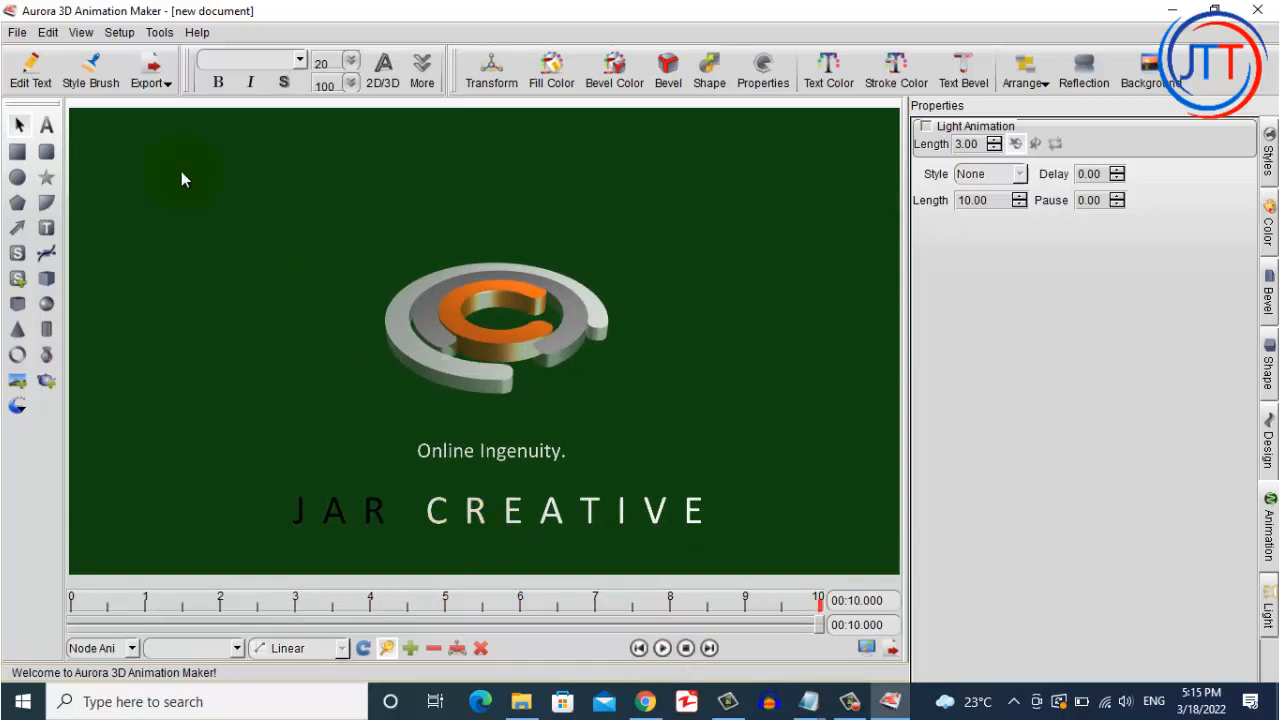
- Export the animation as an uncompressed 1024 x 576 video at 30 fps, named asd.avi
click(18, 33)
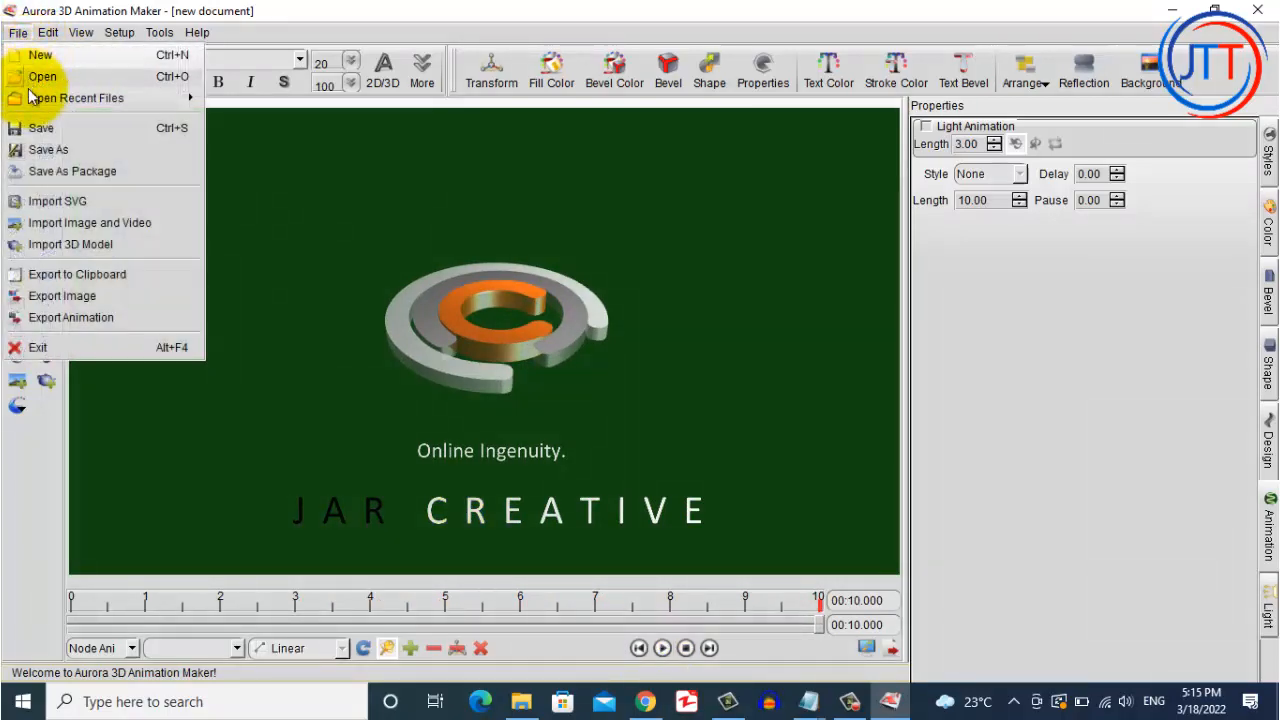
click(35, 318)
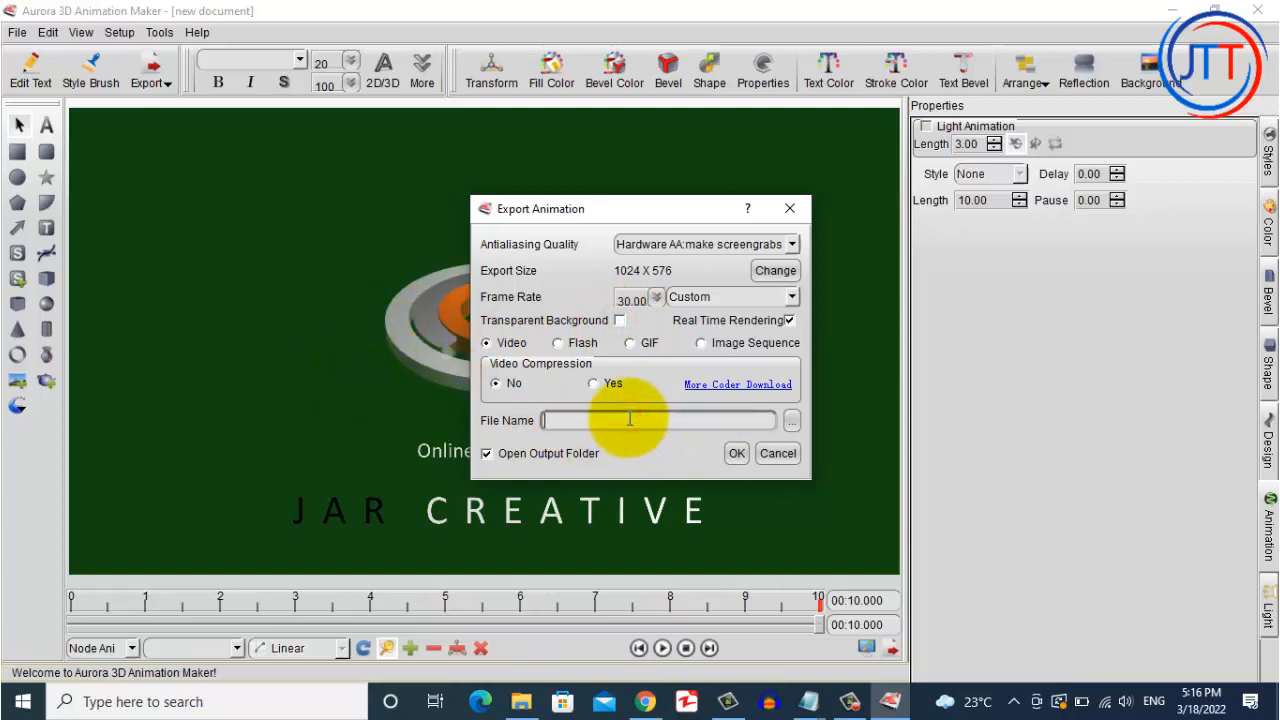
click(735, 454)
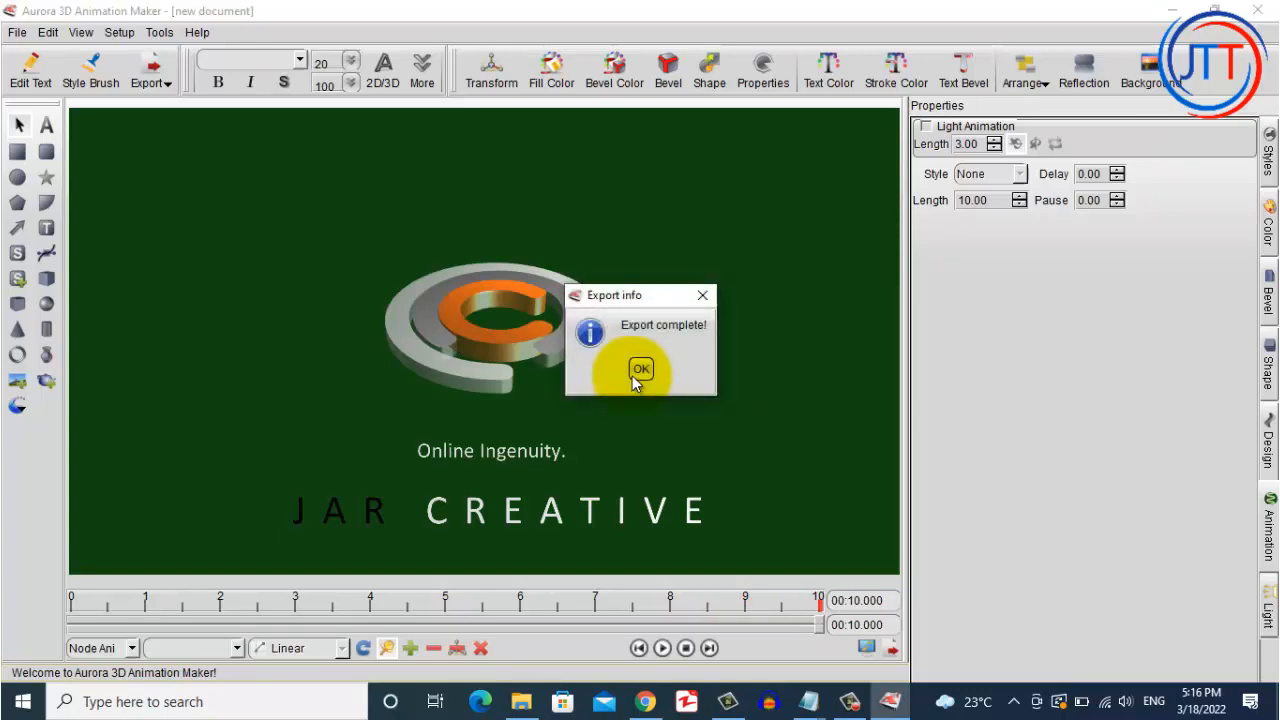
click(632, 376)
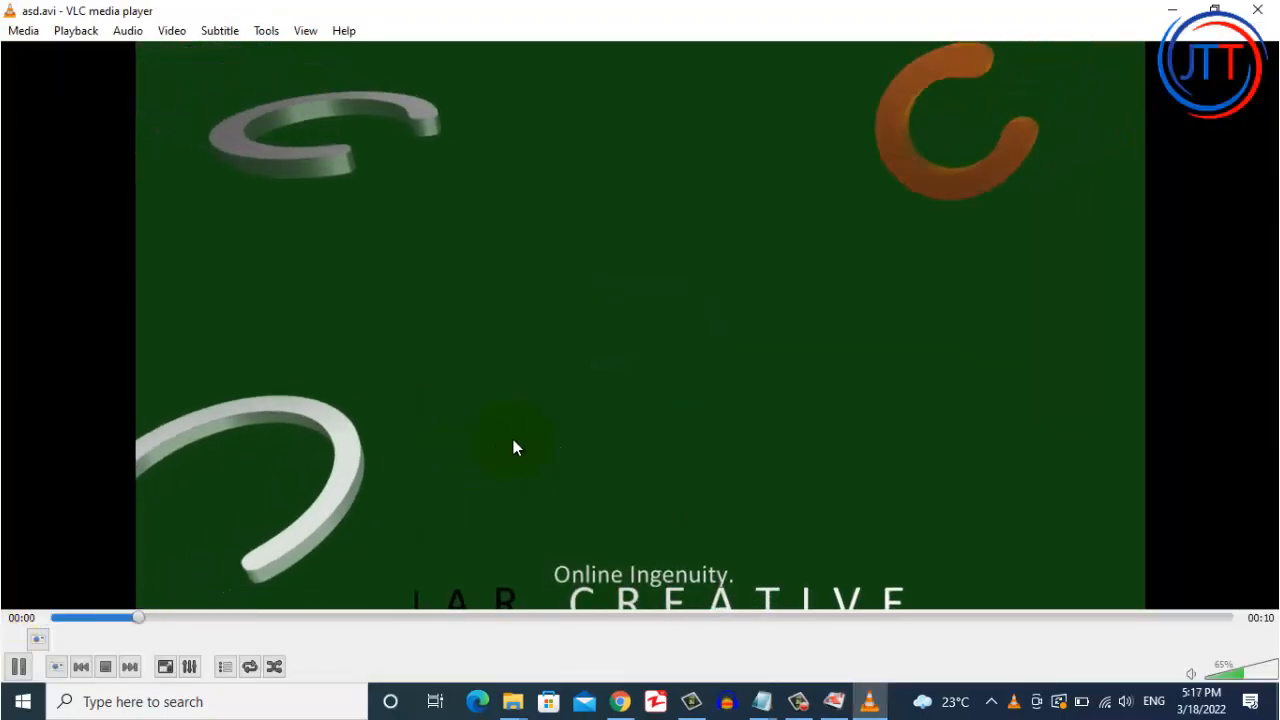